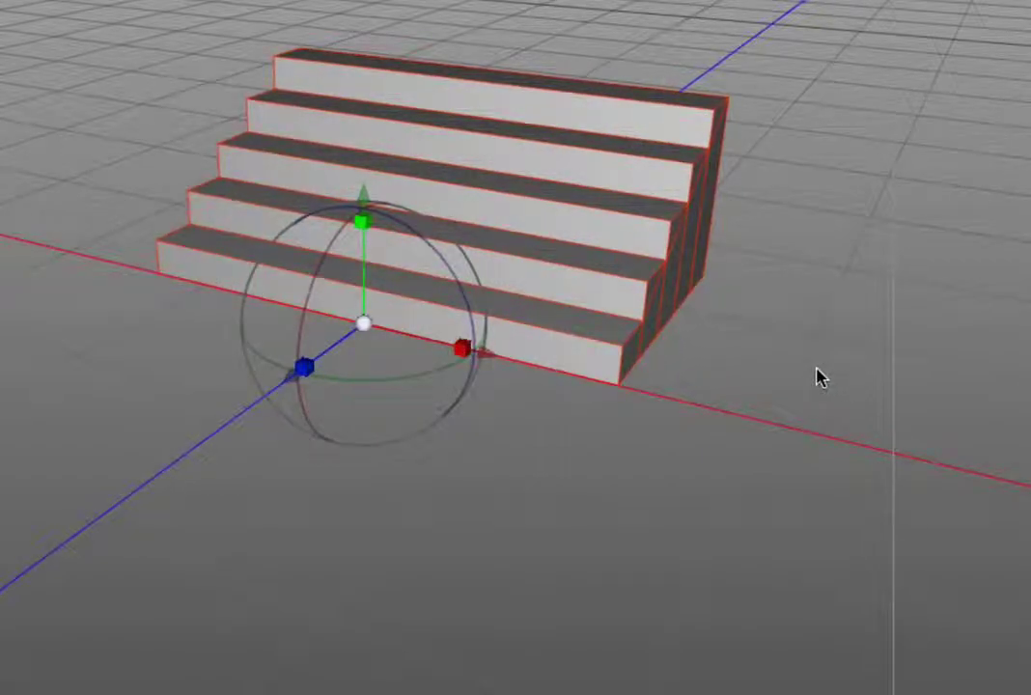
Scale the stair object to about 4.71 in X, 1.42 in Y and 2.37 in Z to make a wide staircase.
drag(305, 367, 55, 474)
drag(307, 368, 538, 371)
drag(440, 359, 580, 410)
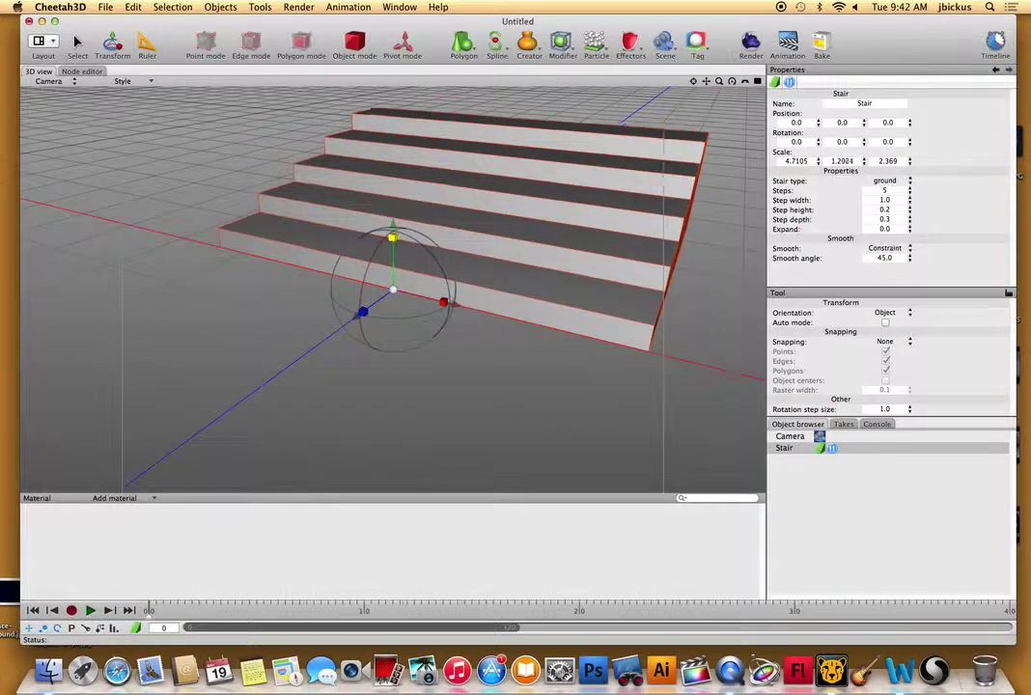
drag(393, 237, 392, 221)
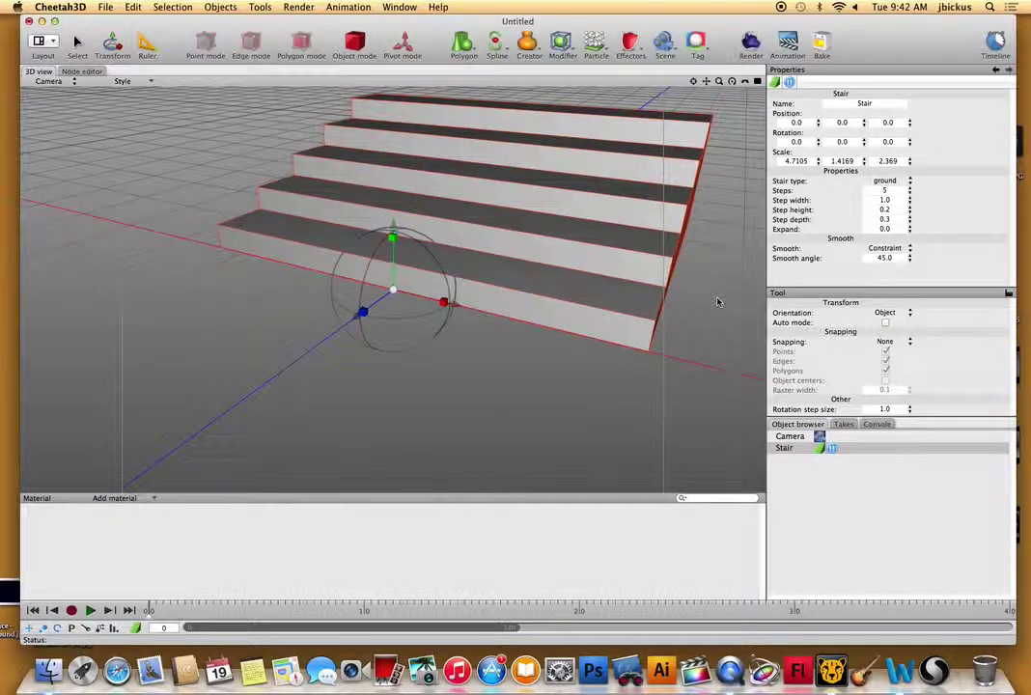
mouse_move(720, 301)
right_down()
mouse_move(671, 313)
mouse_move(564, 306)
mouse_move(449, 271)
mouse_move(713, 287)
right_up()
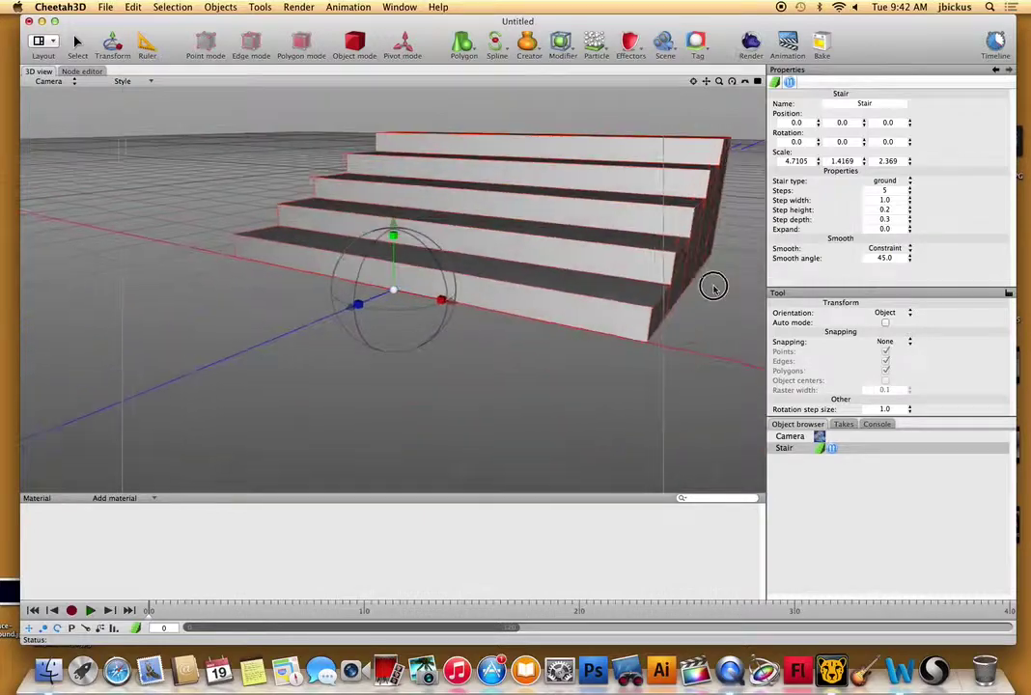
right_drag(469, 319, 515, 342)
scroll(516, 342, down, 5)
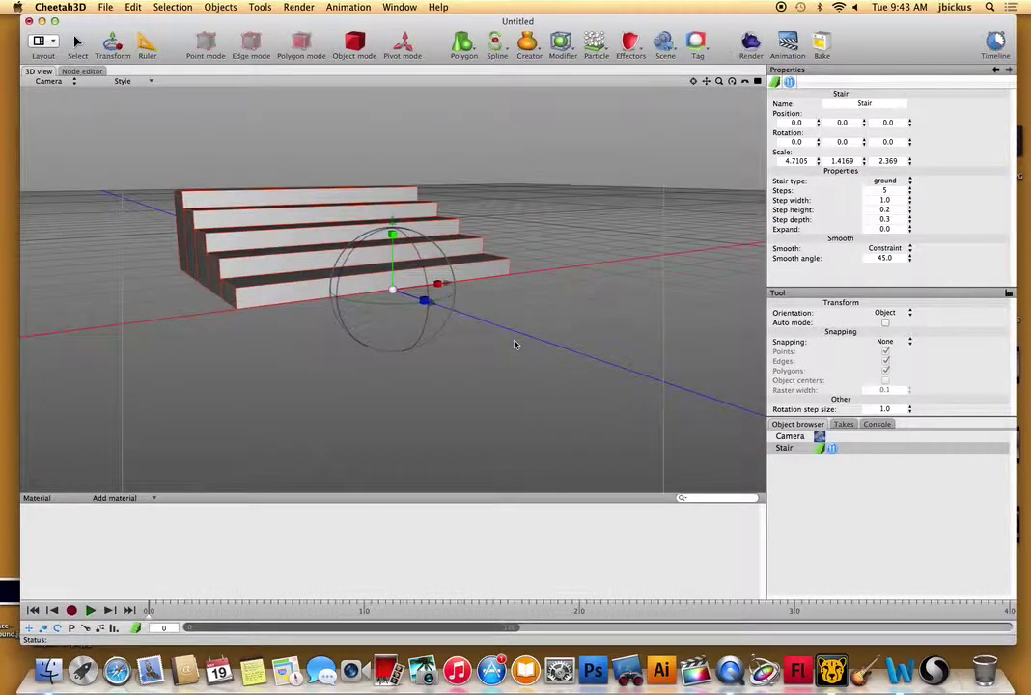
click(511, 115)
Add a plane as the ground and scale it to about 18.6 in X and 13.75 in Z.
right_drag(489, 178, 509, 249)
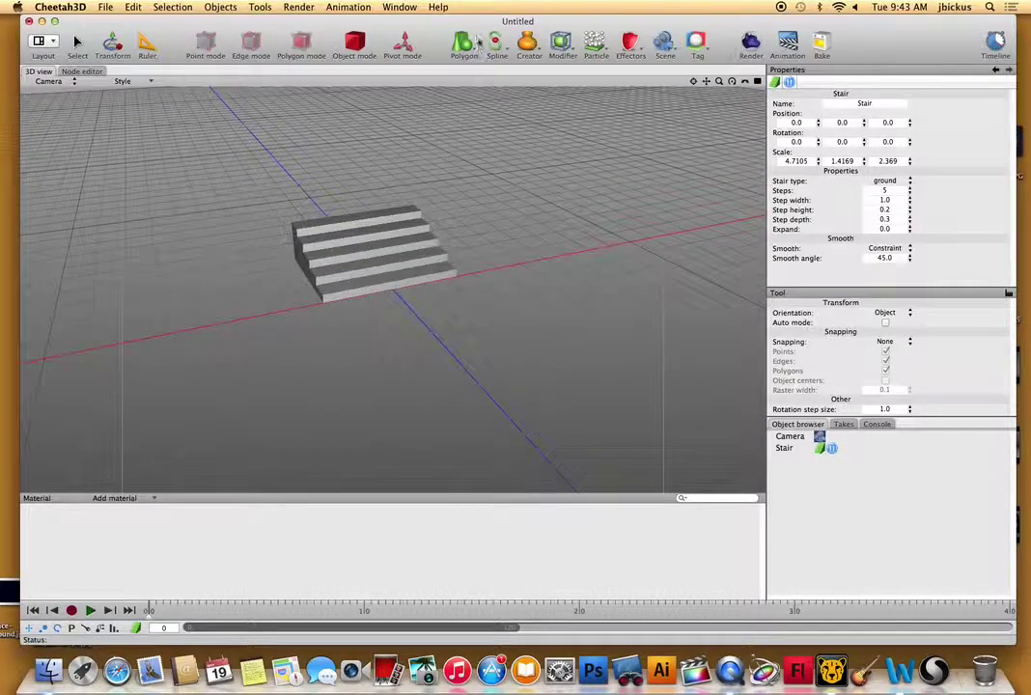
click(474, 39)
click(491, 174)
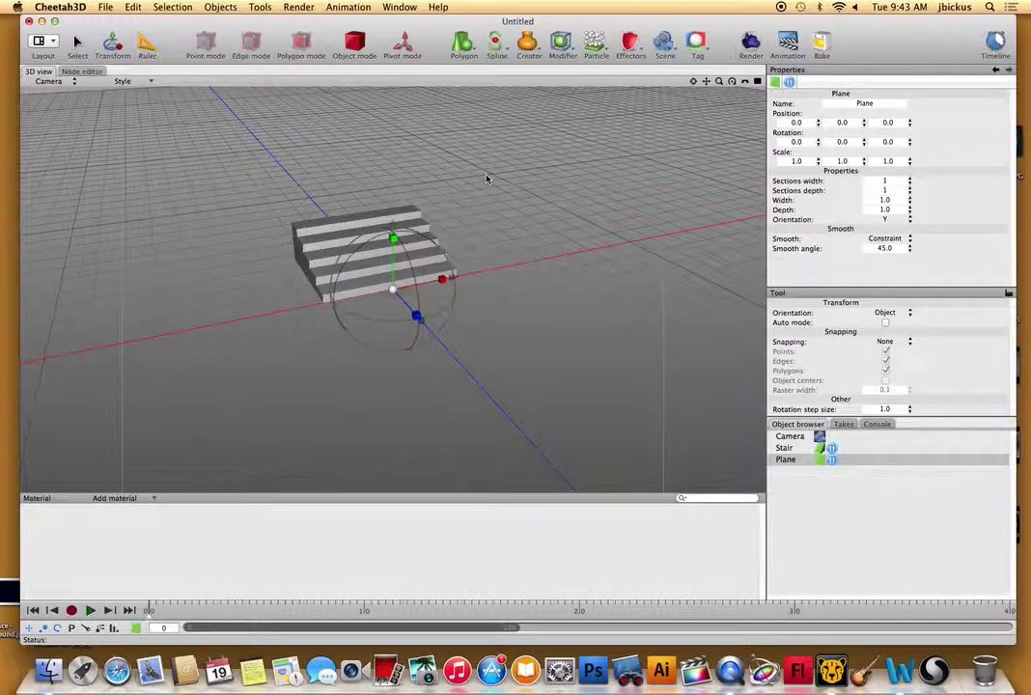
drag(416, 317, 683, 191)
drag(445, 282, 1027, 111)
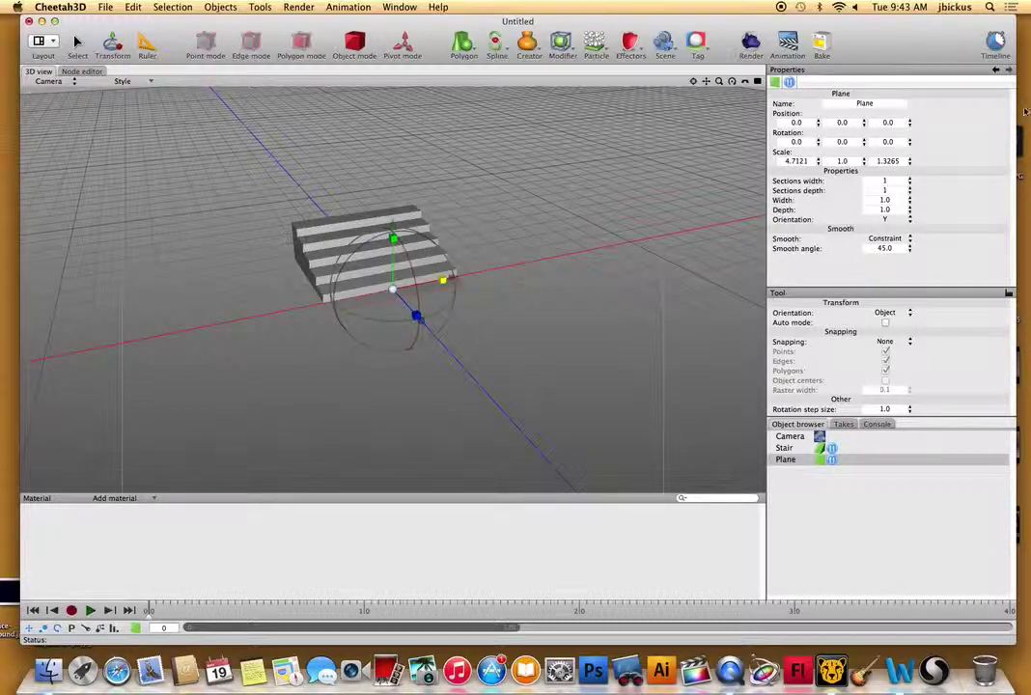
drag(442, 282, 1020, 683)
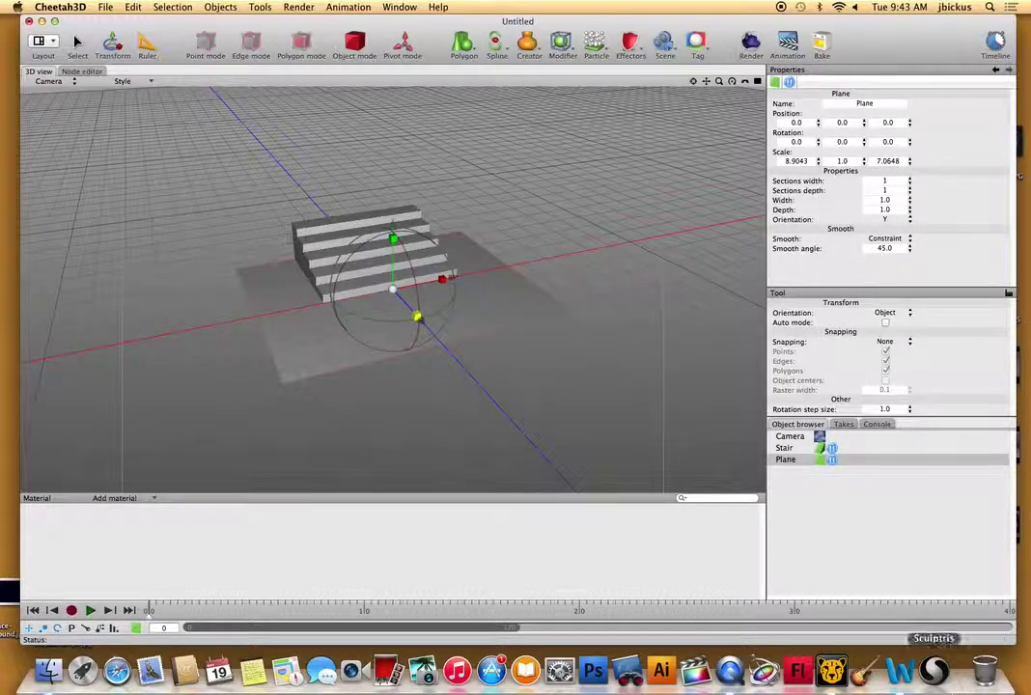
drag(417, 316, 535, 449)
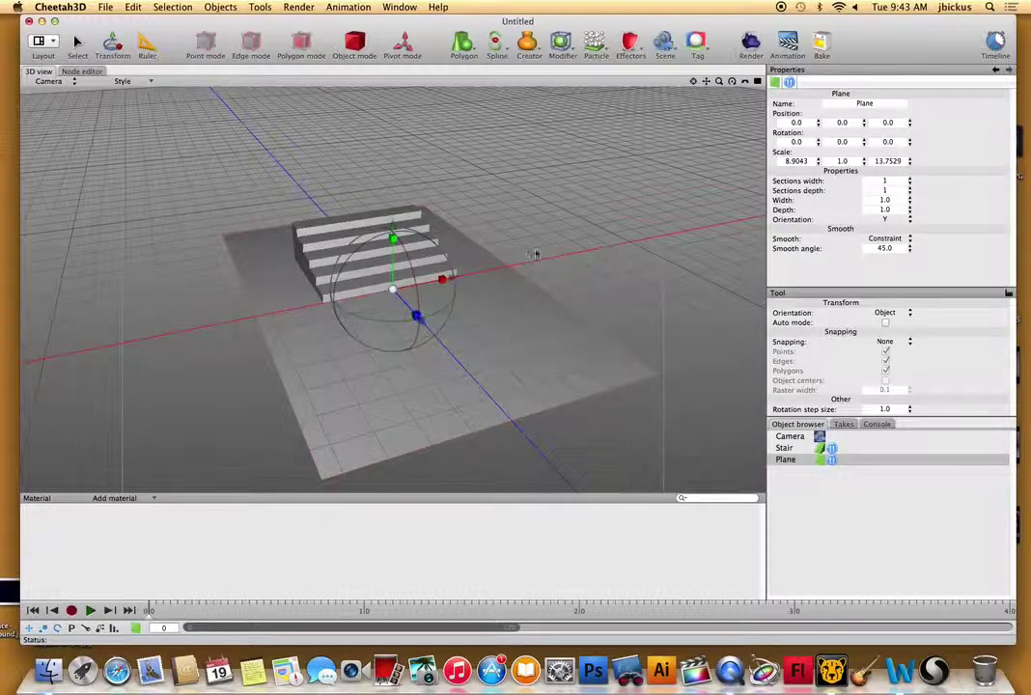
drag(445, 284, 535, 283)
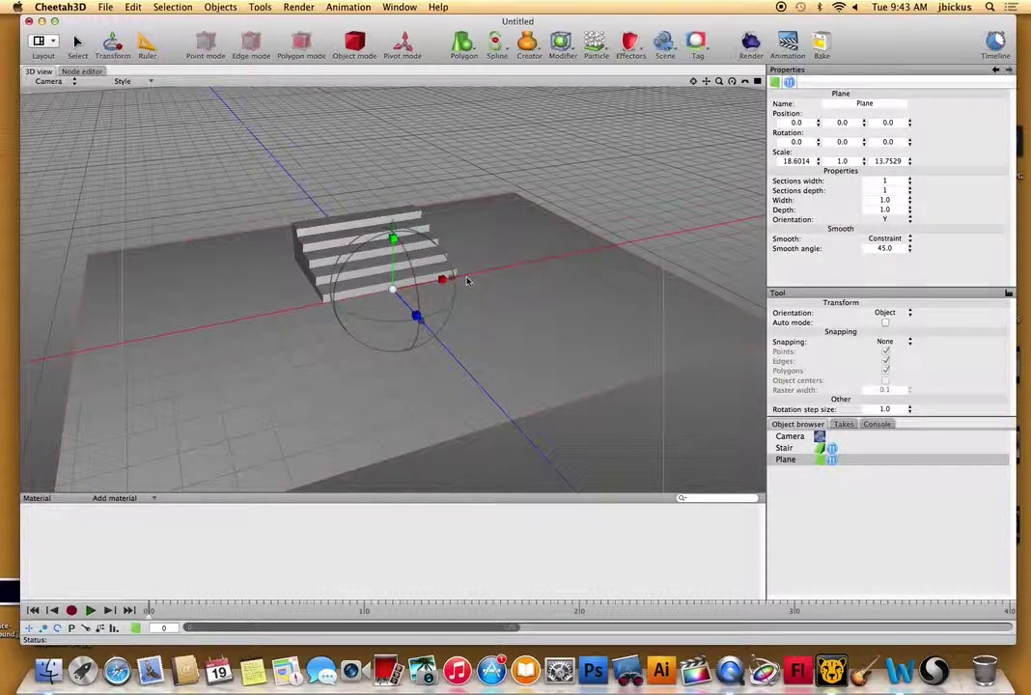
Enlarge the ground plane further to a scale of about 26.44 in X and 22.65 in Z.
key(w)
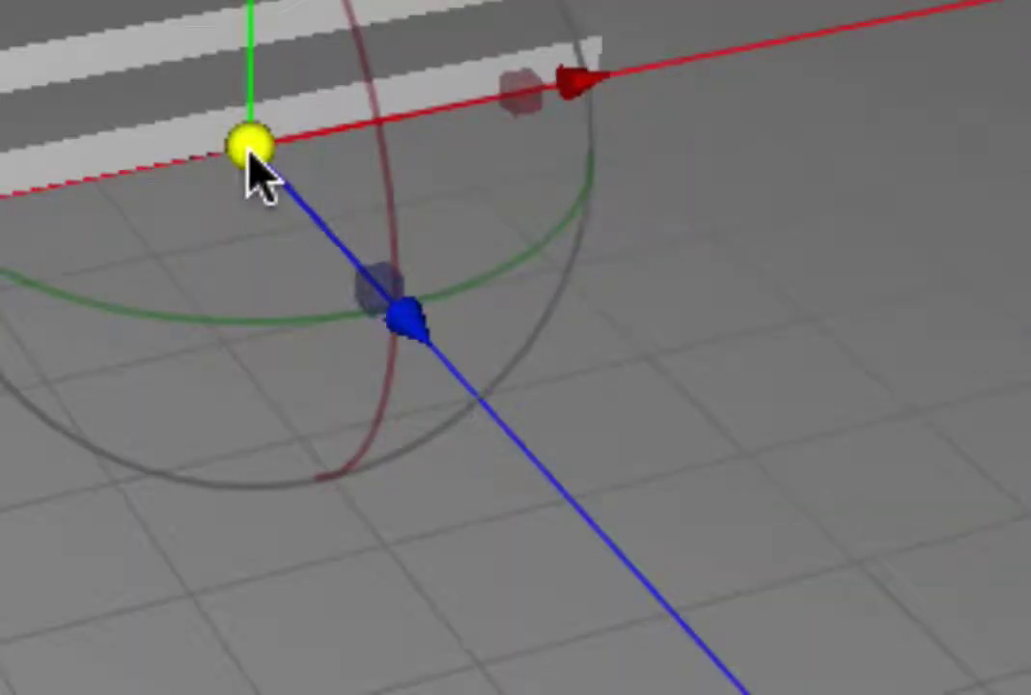
click(372, 283)
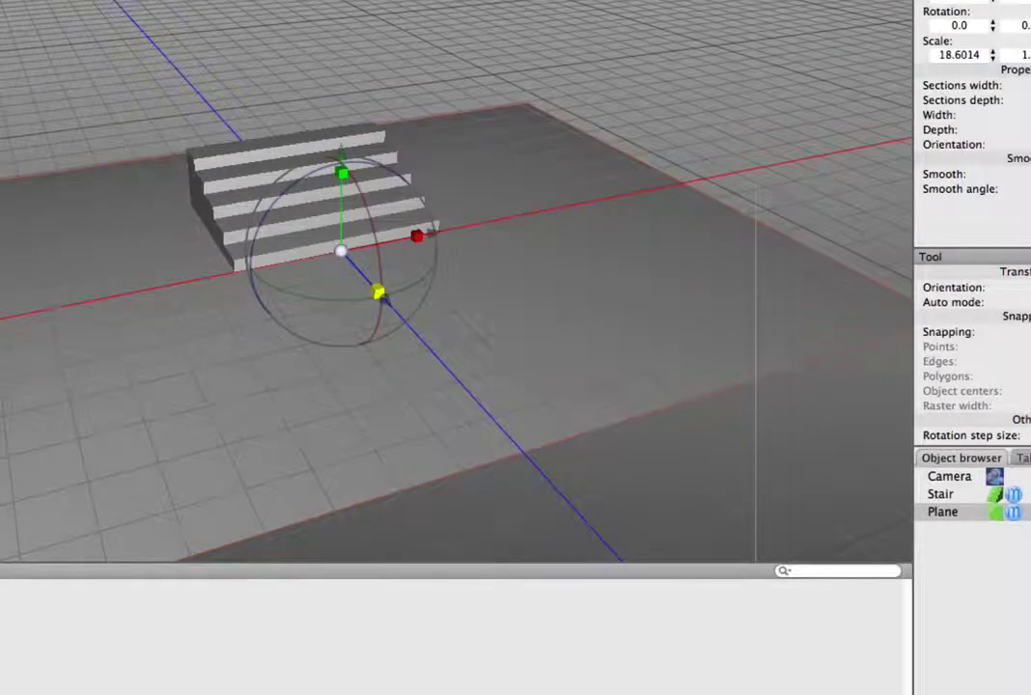
drag(378, 292, 421, 338)
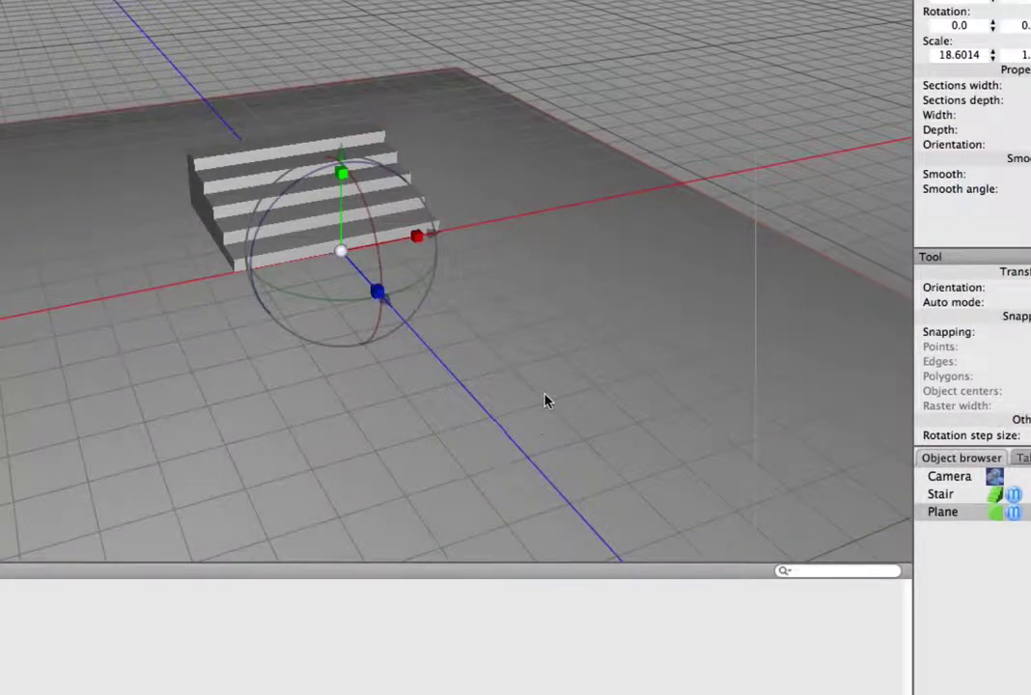
drag(418, 239, 502, 230)
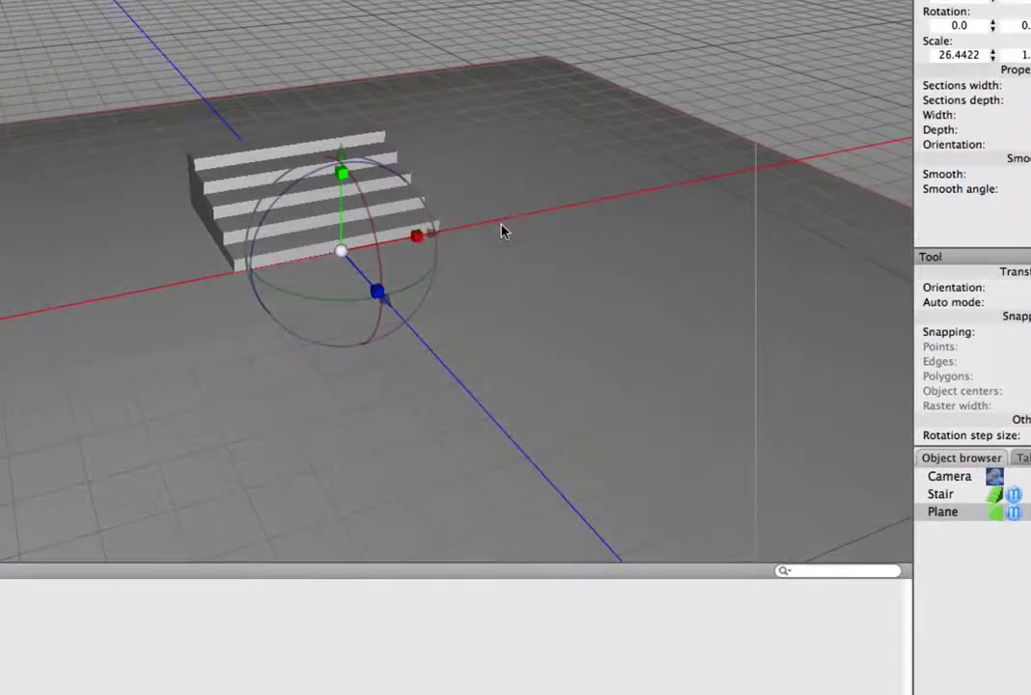
click(680, 106)
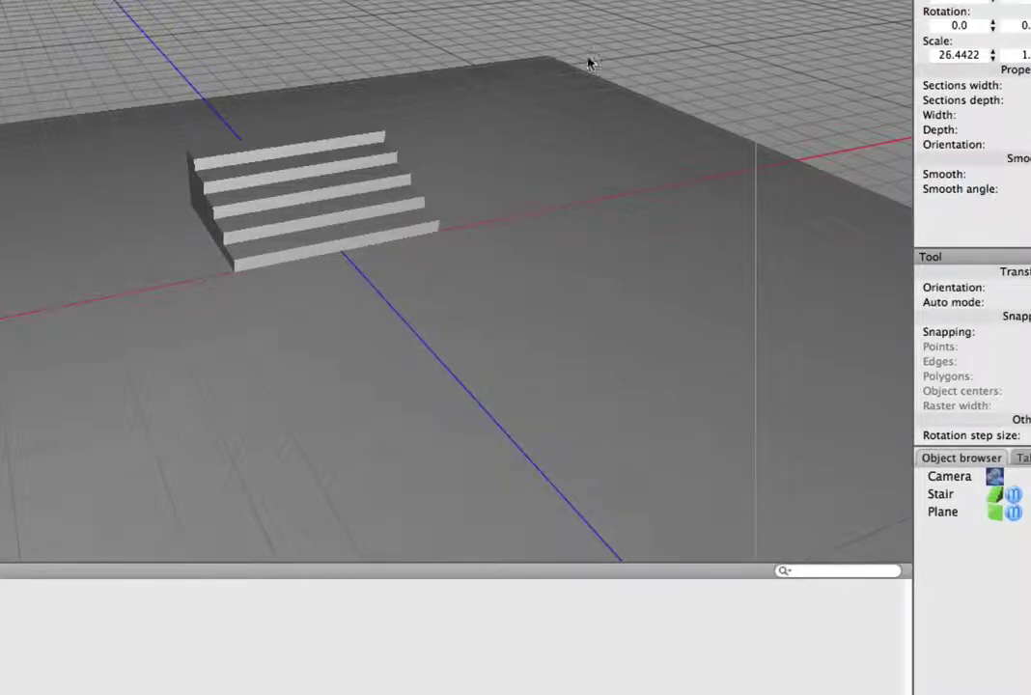
Add a box and move it behind the stairs to about -3.99 on the Z axis.
middle_drag(646, 66, 798, 60)
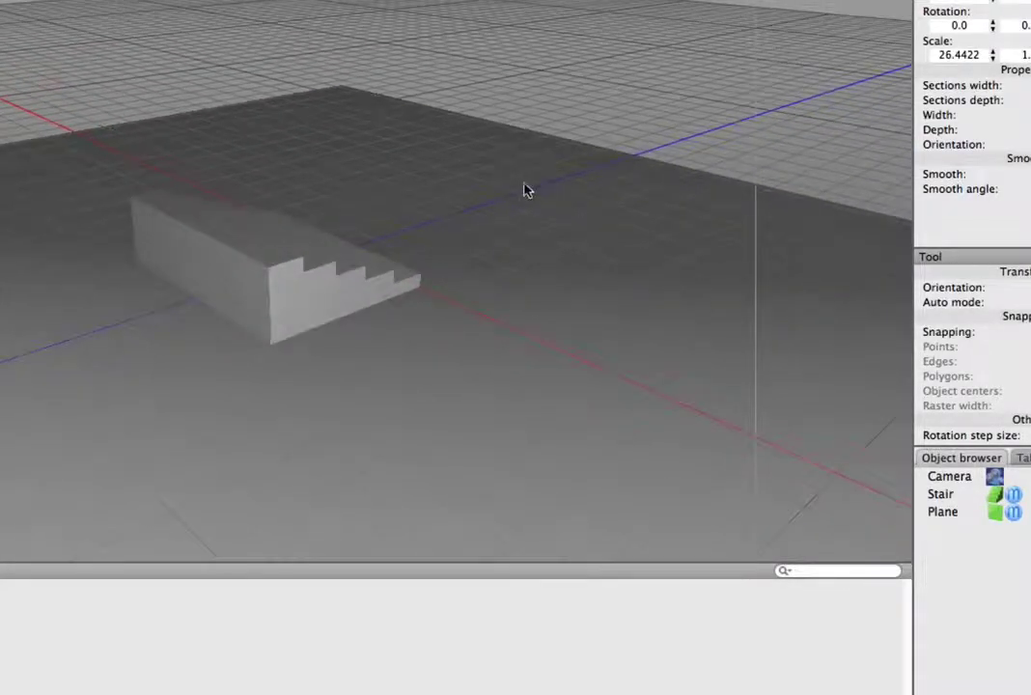
click(251, 288)
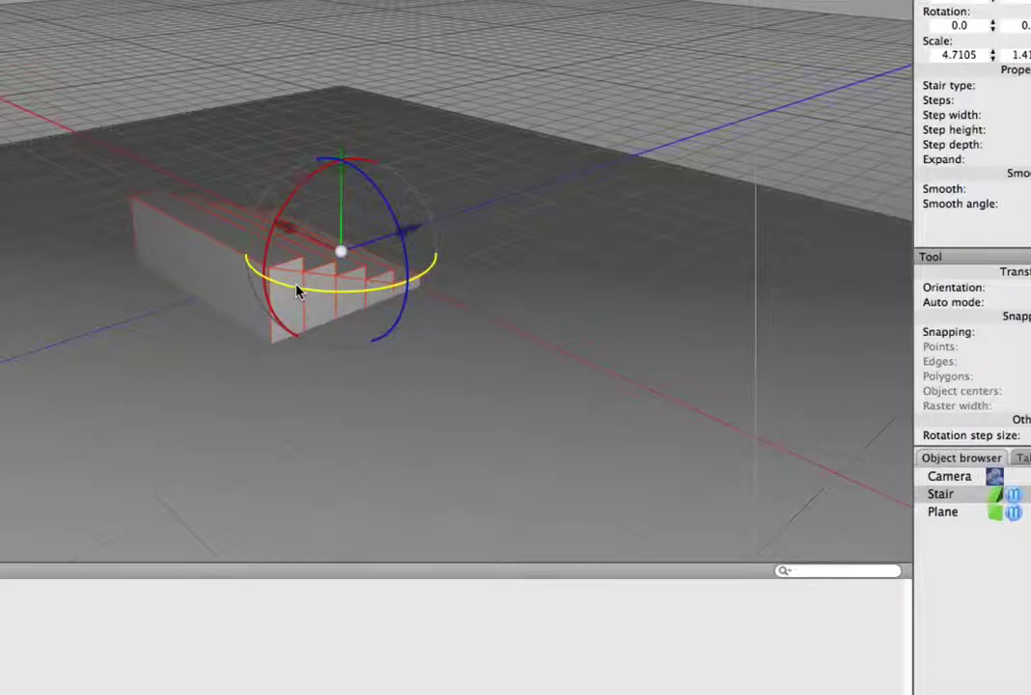
click(582, 120)
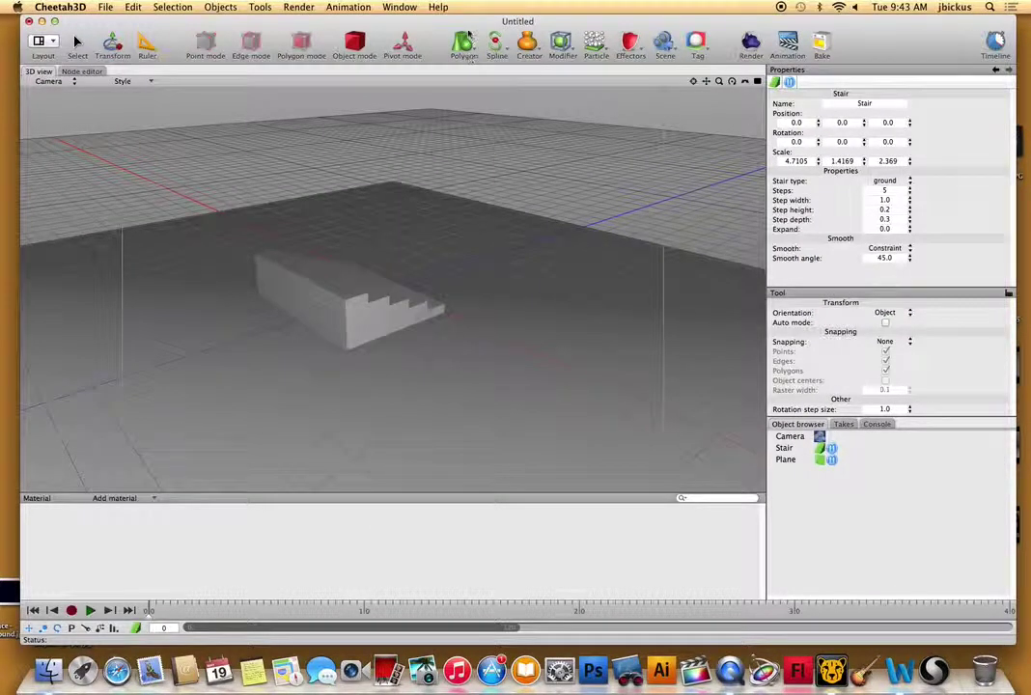
click(465, 41)
click(493, 84)
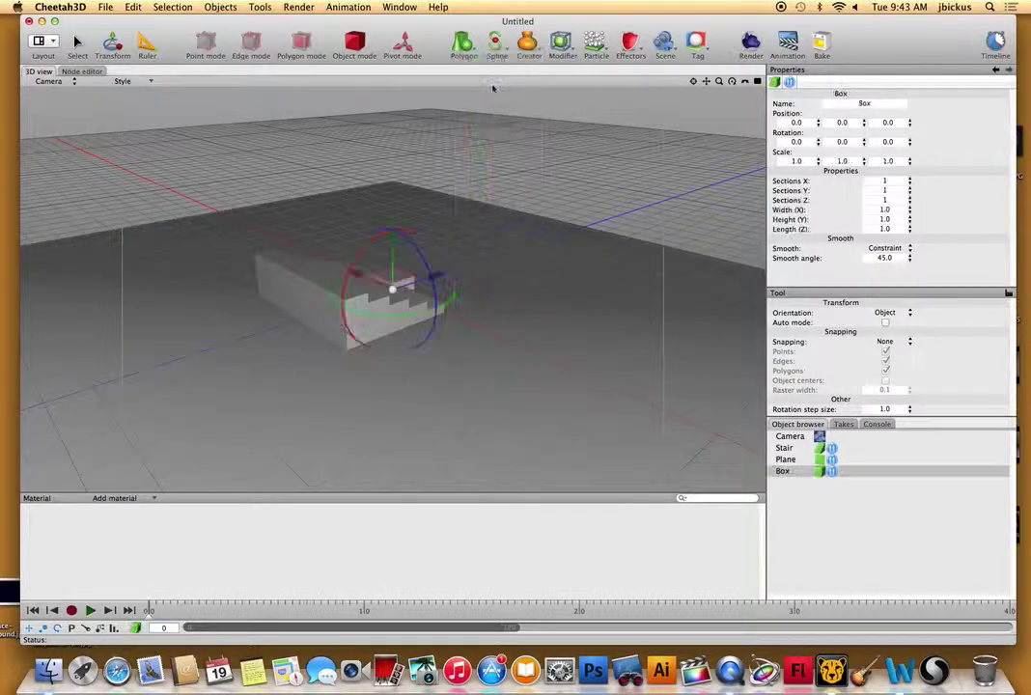
drag(439, 278, 326, 312)
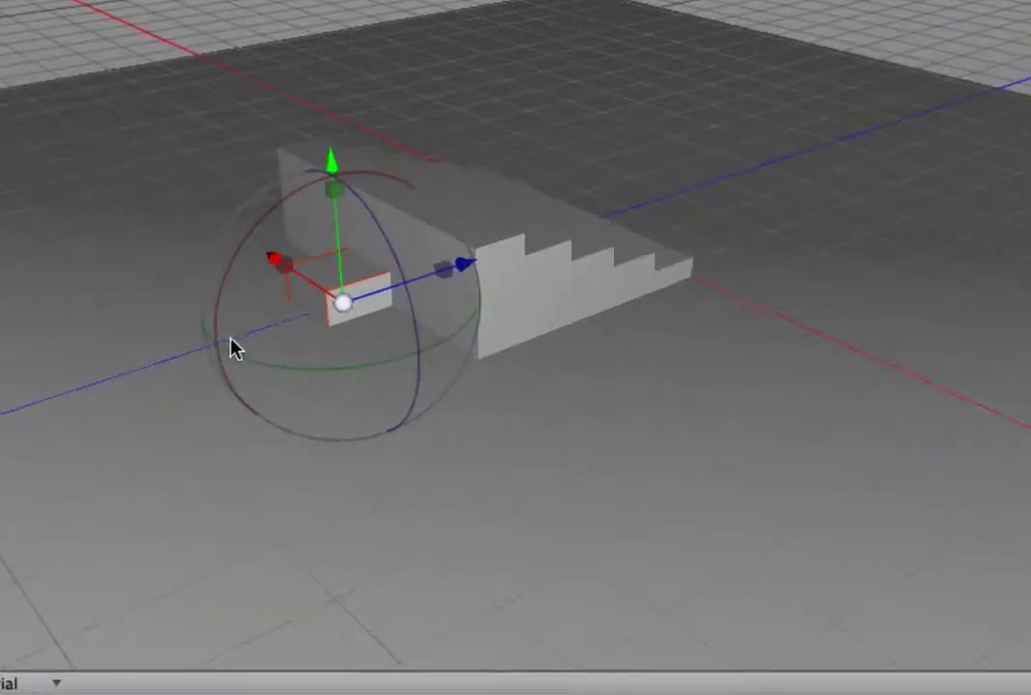
Scale the box to about 4.72 in X and 2.85 in Y to match the back of the stairs.
scroll(265, 336, down, 3)
scroll(266, 337, up, 10)
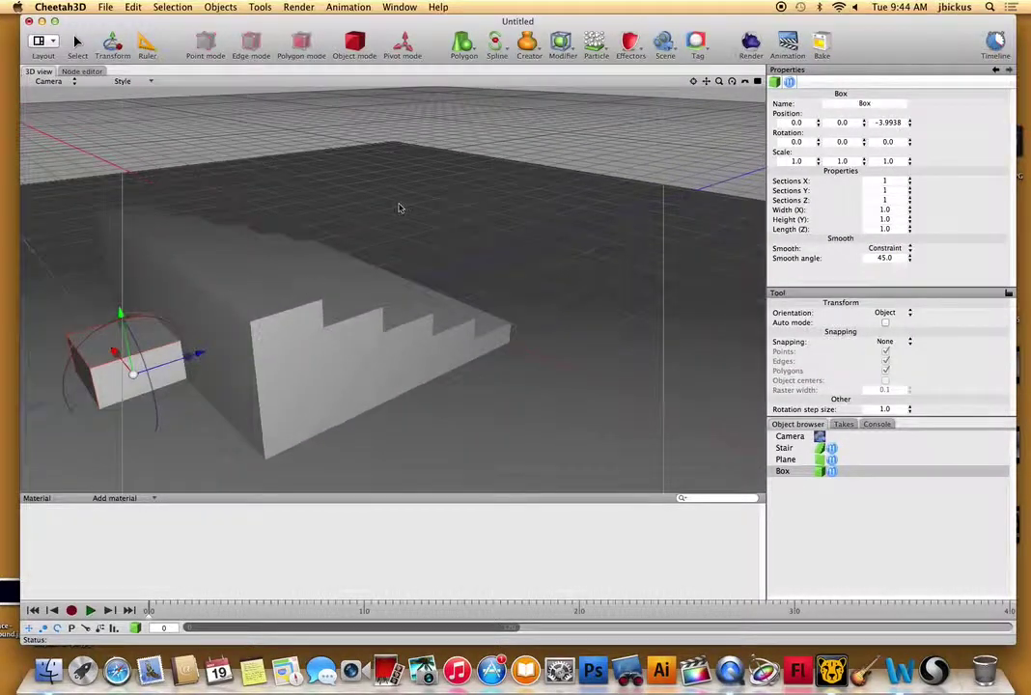
right_drag(399, 207, 463, 351)
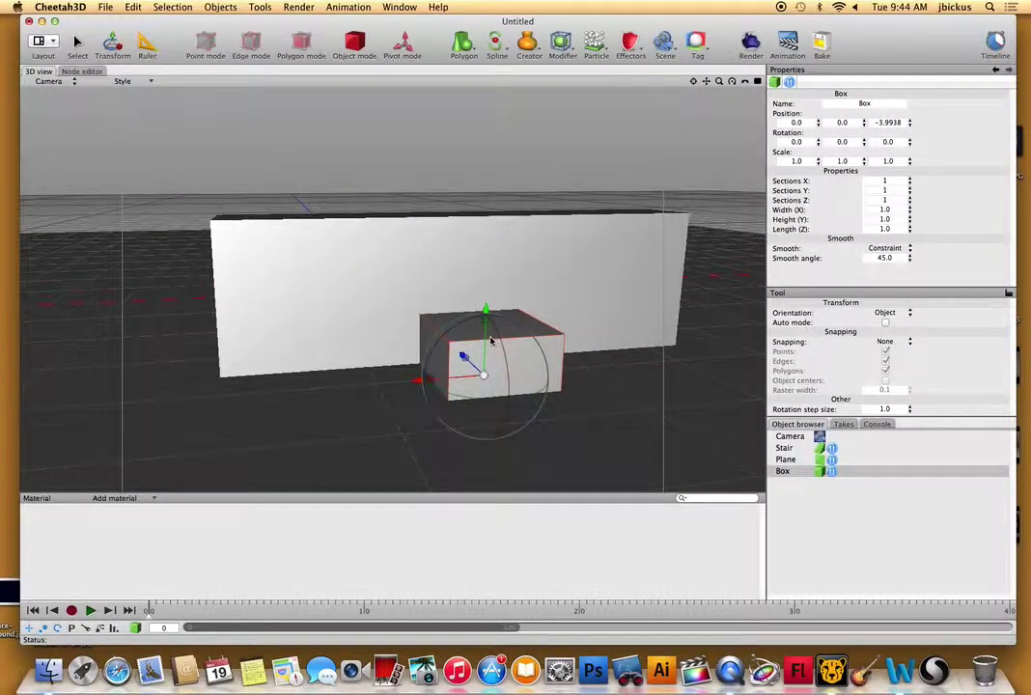
drag(487, 320, 486, 229)
drag(430, 382, 59, 417)
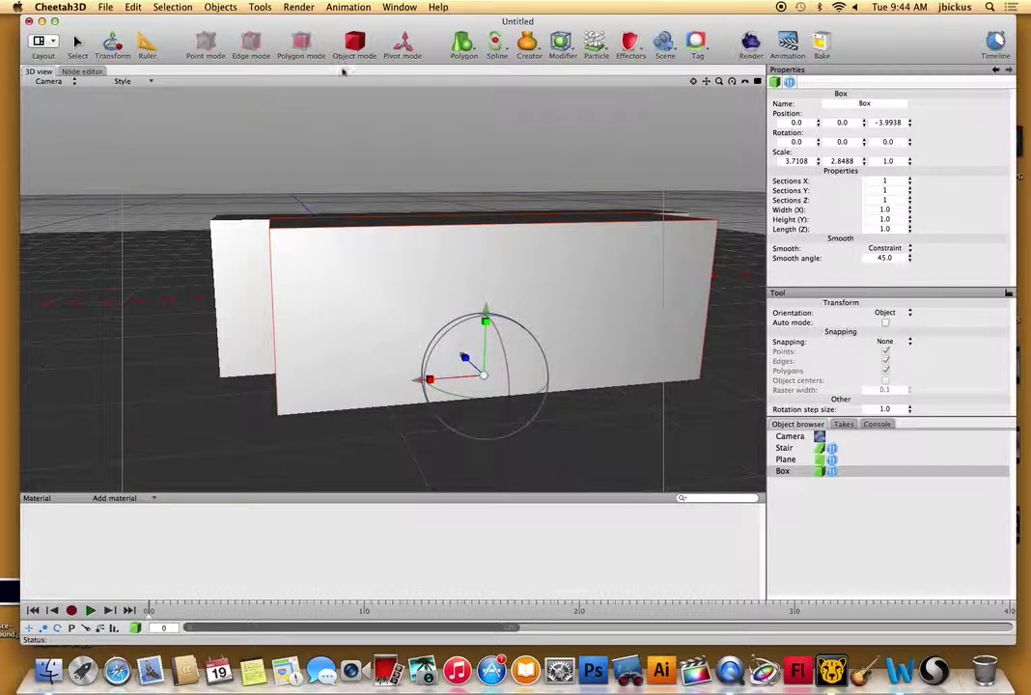
alt+drag(438, 146, 425, 169)
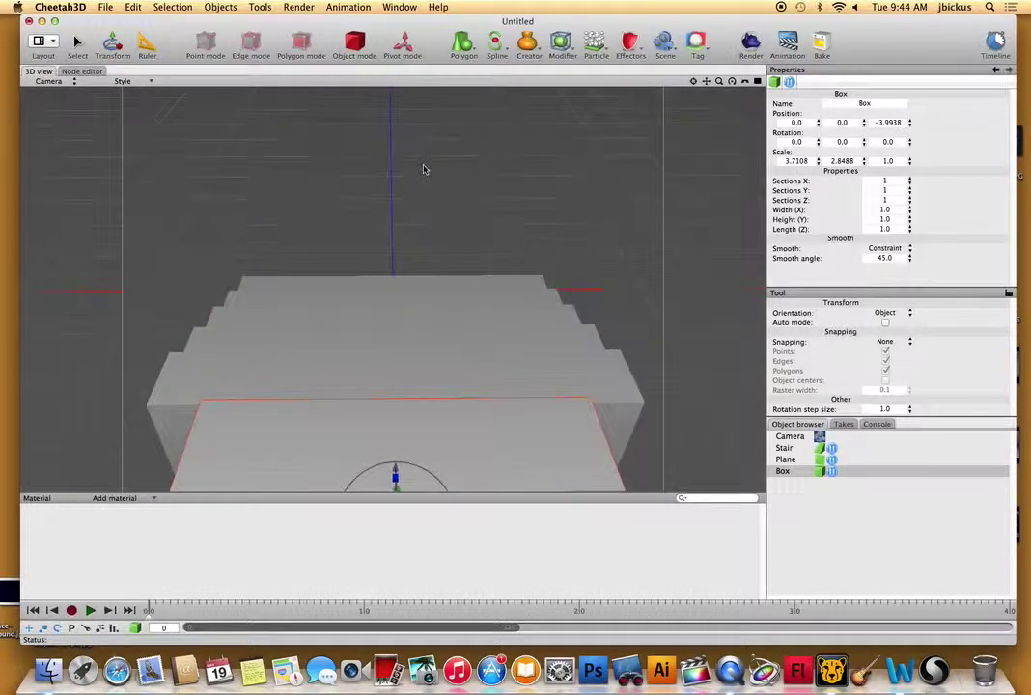
scroll(412, 438, down, 3)
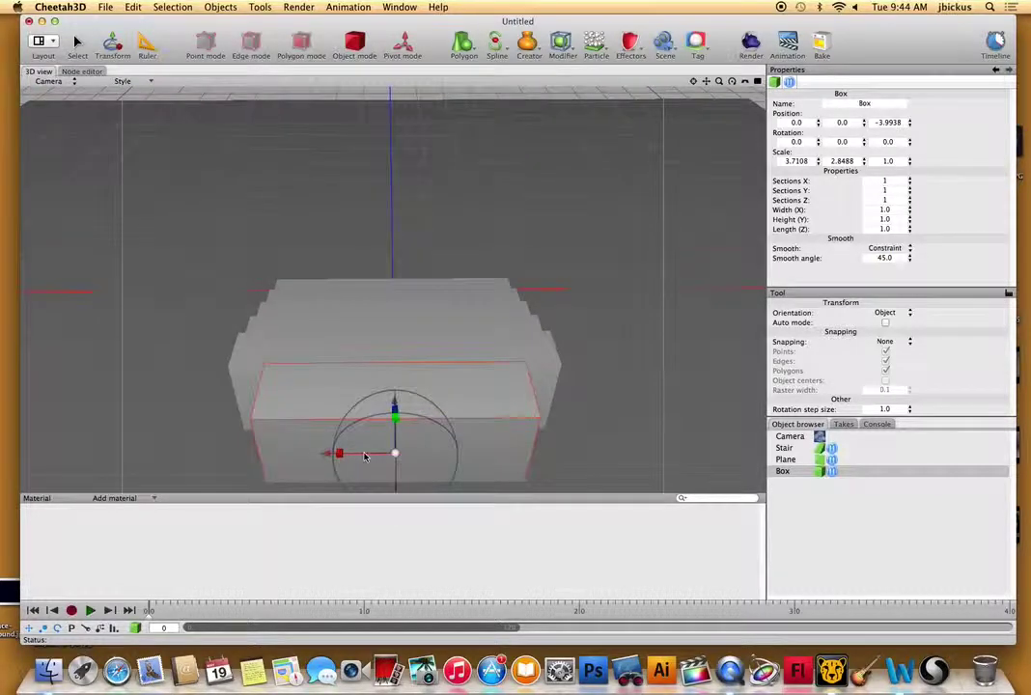
drag(339, 457, 202, 459)
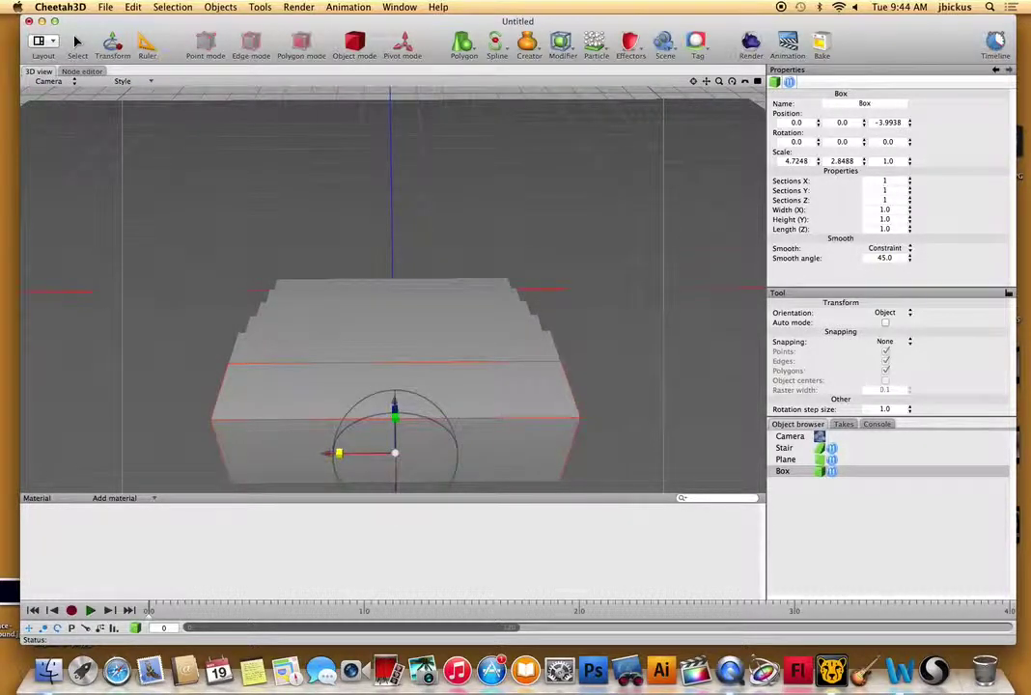
Move the box slightly toward the stairs, to about -3.91 on the Z axis.
alt+drag(571, 301, 412, 288)
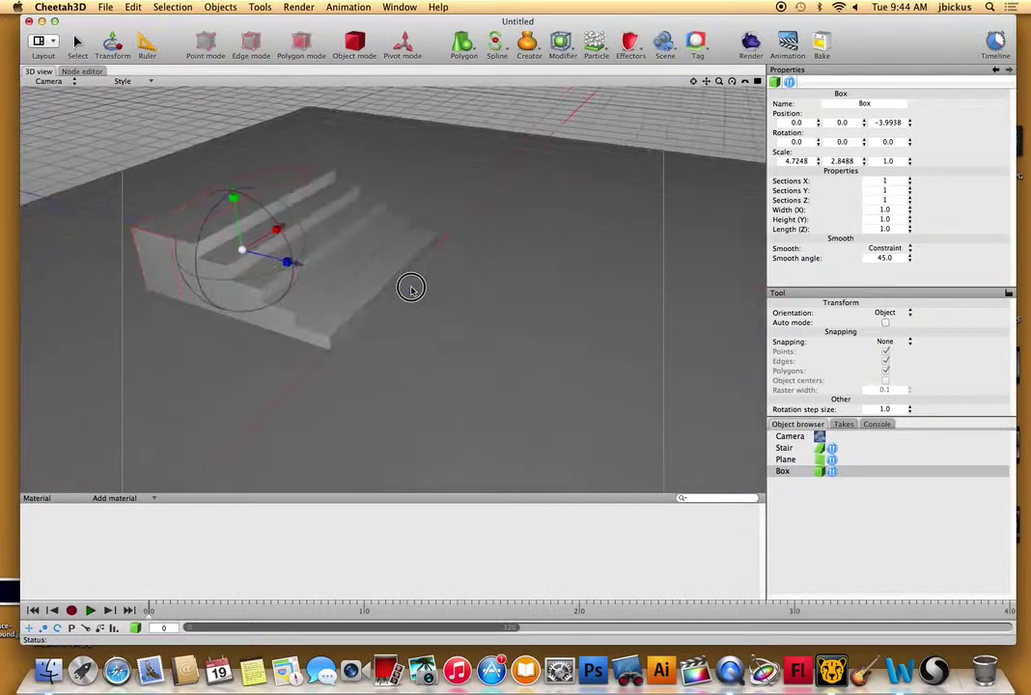
click(548, 128)
click(247, 190)
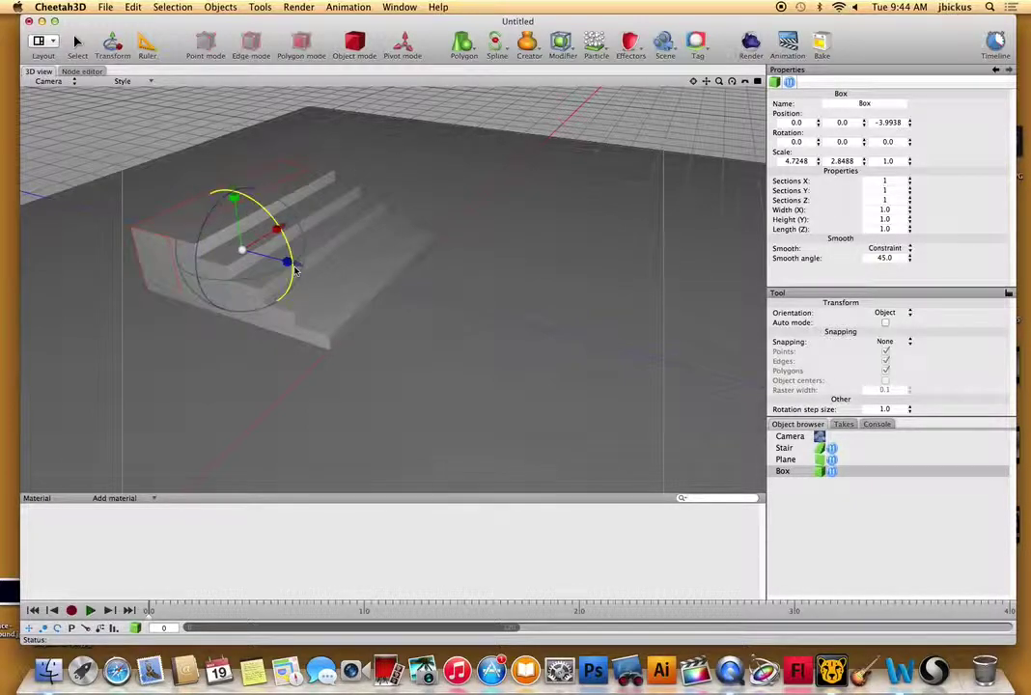
click(461, 156)
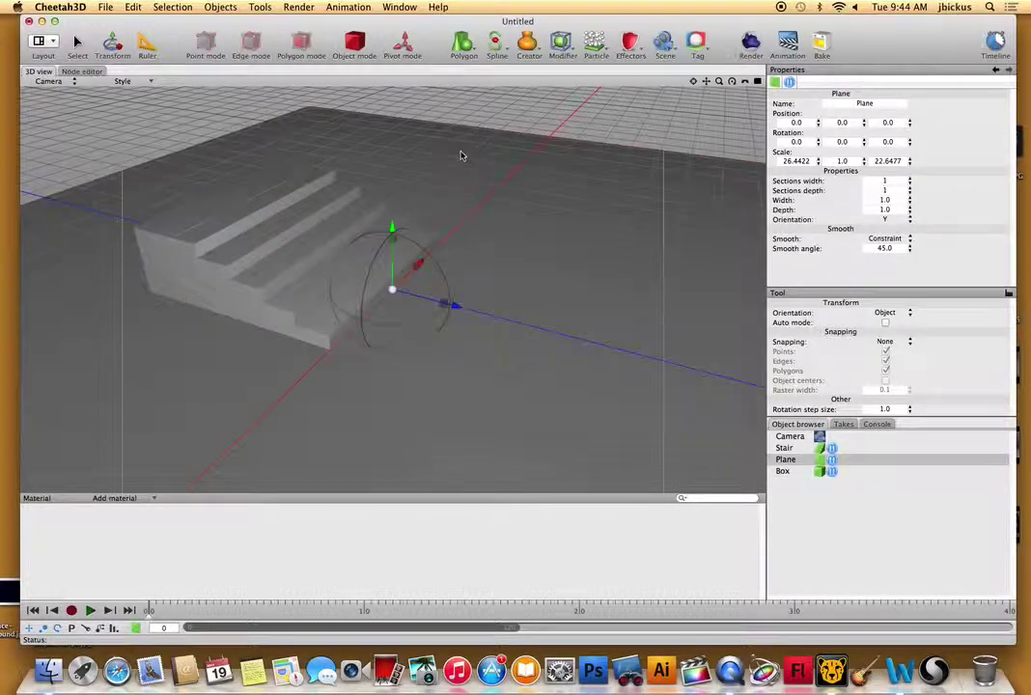
scroll(195, 179, up, 5)
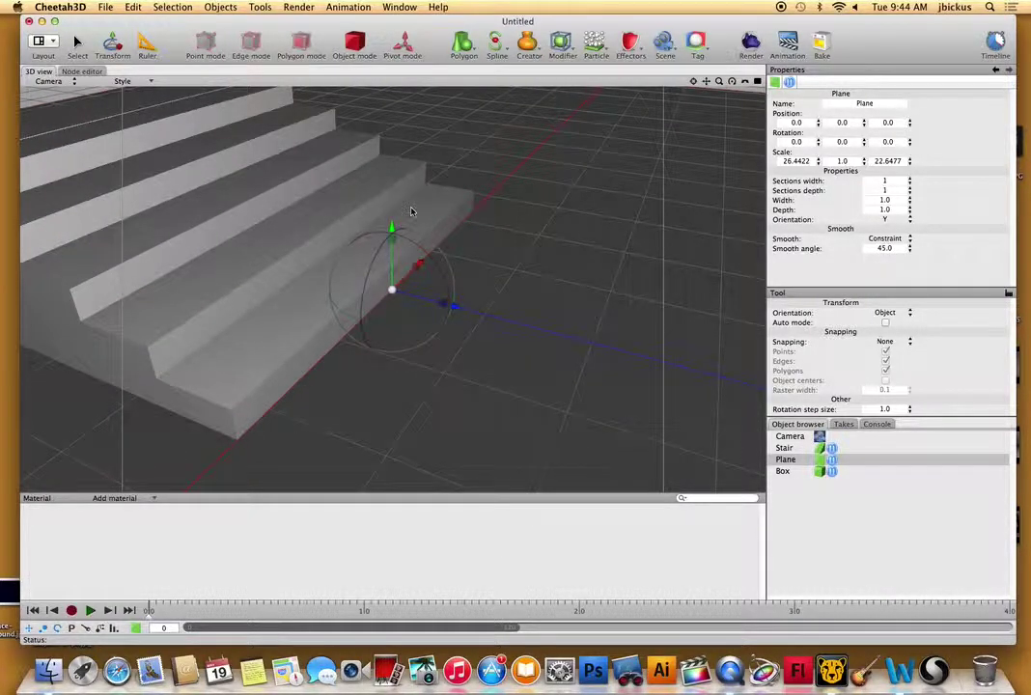
scroll(410, 210, down, 5)
click(241, 196)
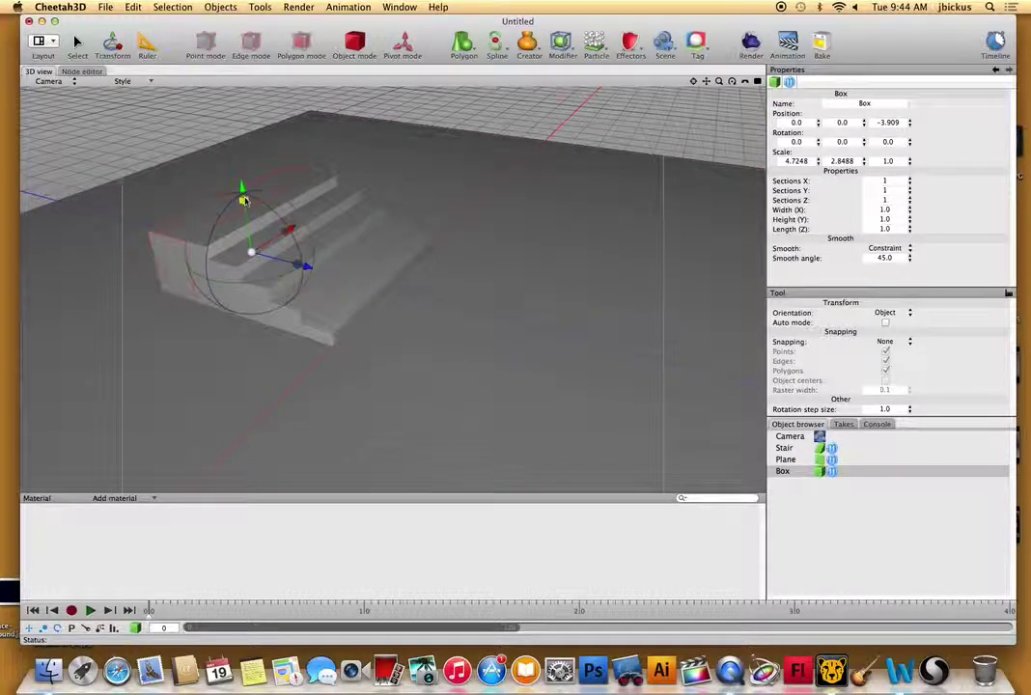
Raise the box above the top stair by scaling it to about 3.42 in Y.
drag(244, 201, 245, 196)
click(248, 202)
click(242, 201)
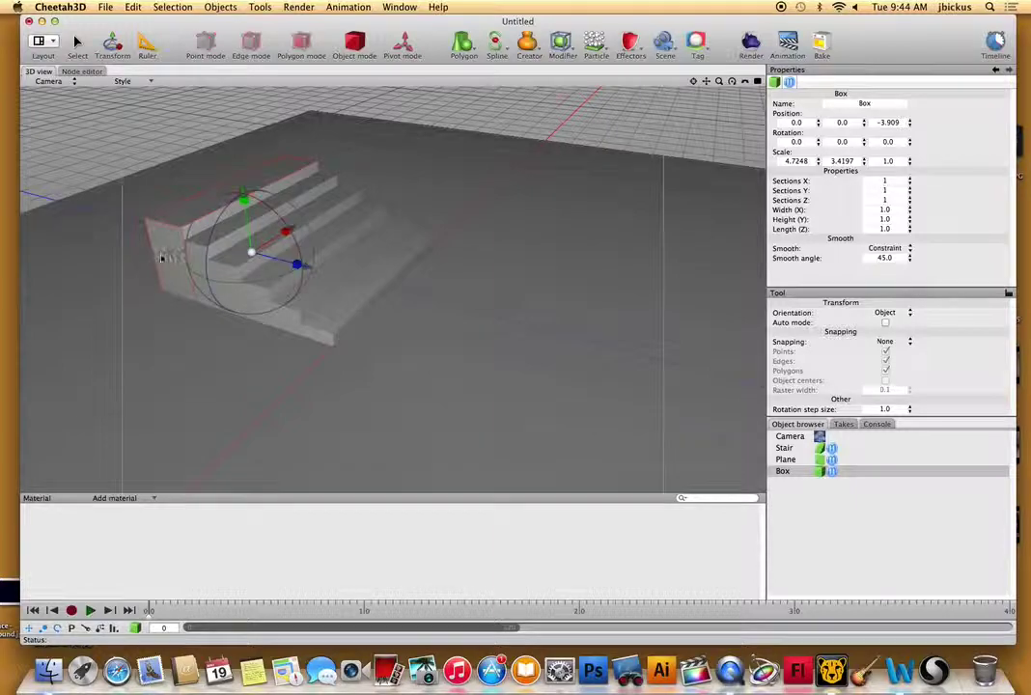
Deepen the box to a Z scale of about 4.16 and move it back to about -5.53 on the Z axis.
alt+drag(131, 283, 748, 211)
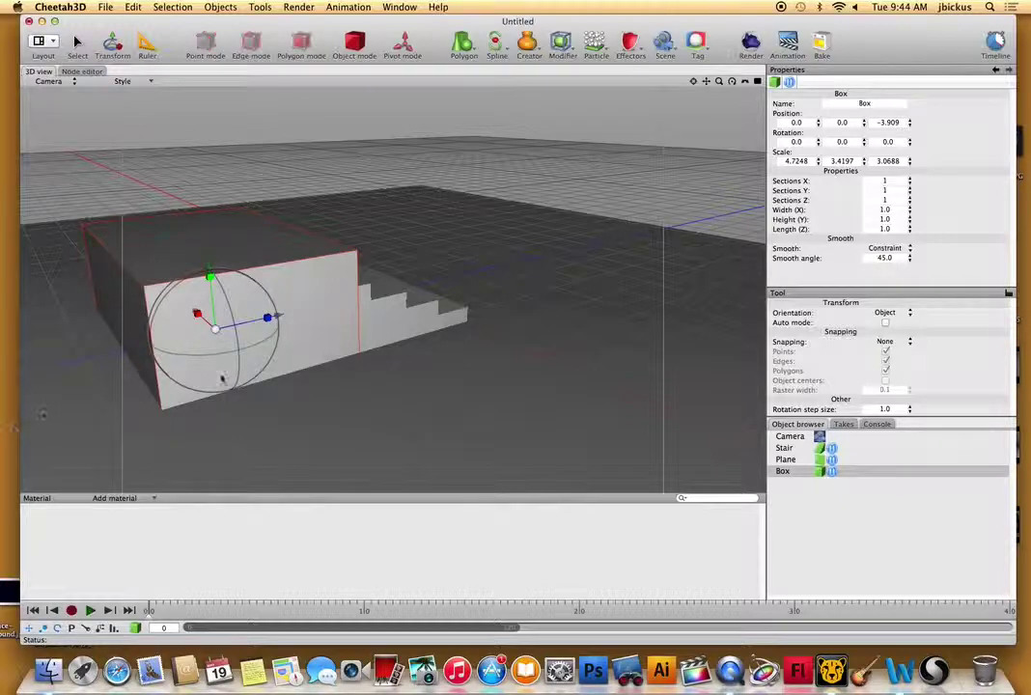
drag(262, 329, 364, 306)
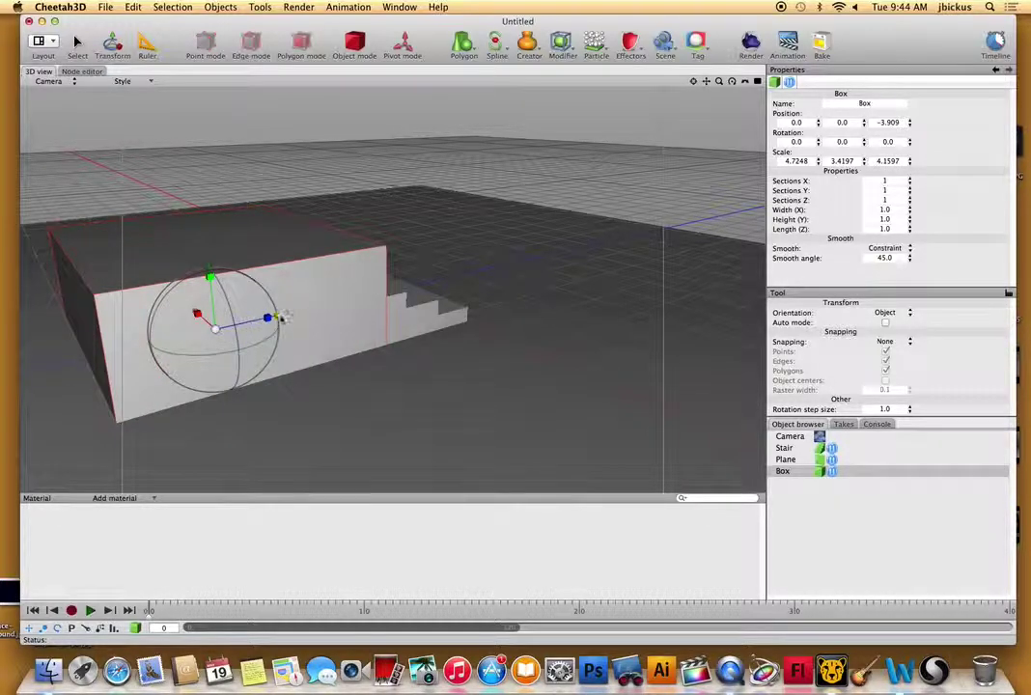
drag(280, 318, 187, 338)
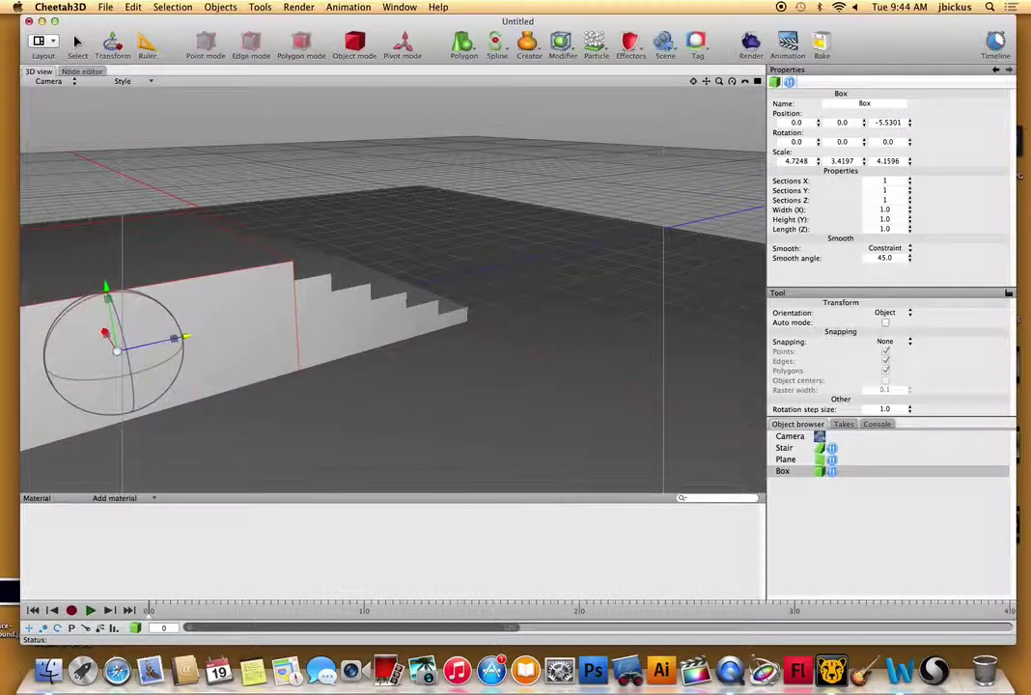
Fine-tune the box's X scale to about 4.716 so its sides line up with both sides of the stairs.
click(534, 191)
alt+drag(534, 181, 414, 205)
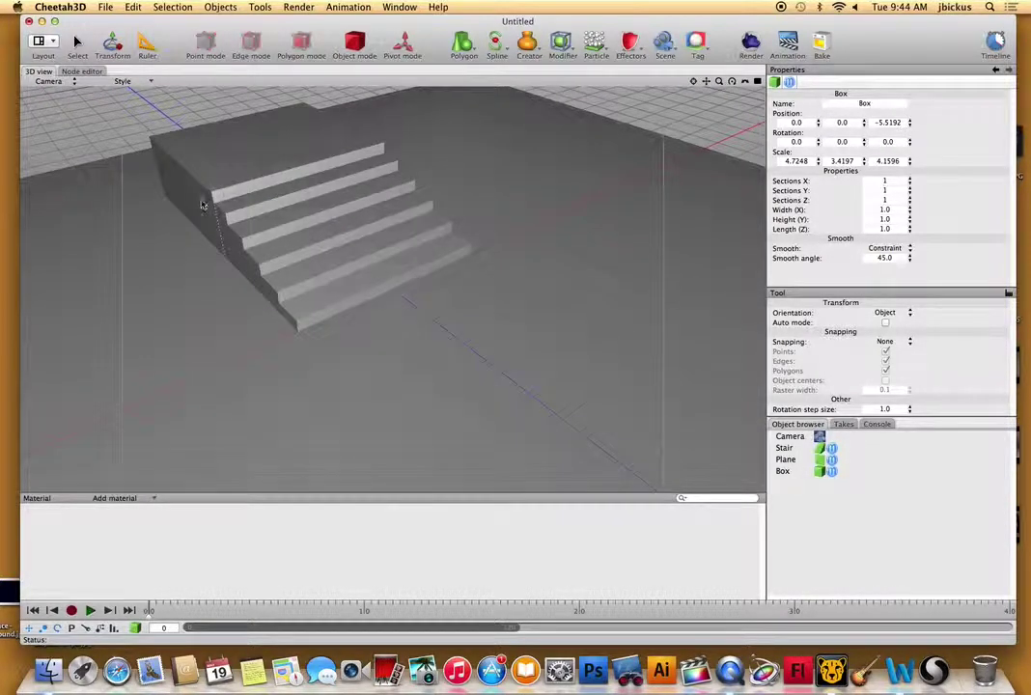
click(205, 205)
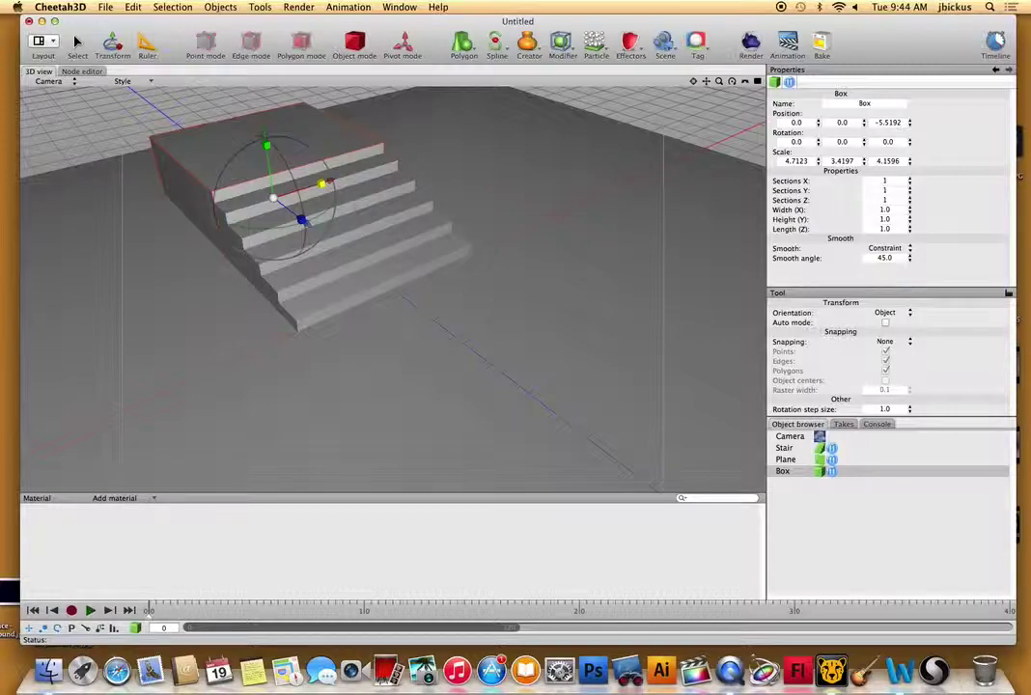
alt+drag(565, 133, 489, 160)
alt+drag(584, 267, 545, 209)
click(520, 385)
click(592, 394)
drag(663, 399, 661, 399)
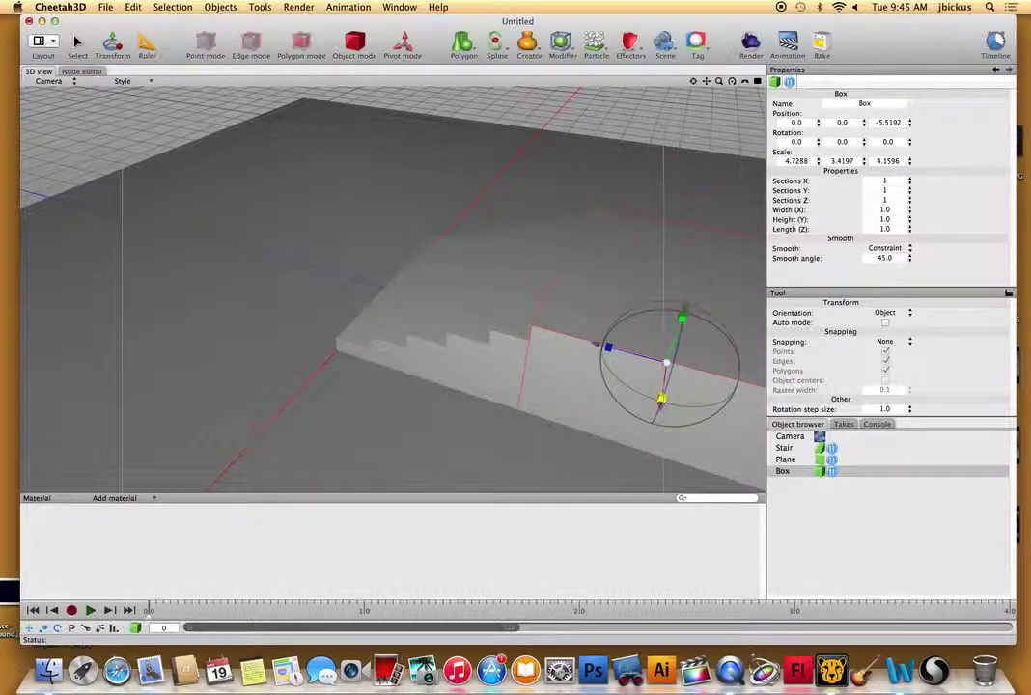
click(610, 114)
alt+drag(619, 127, 756, 131)
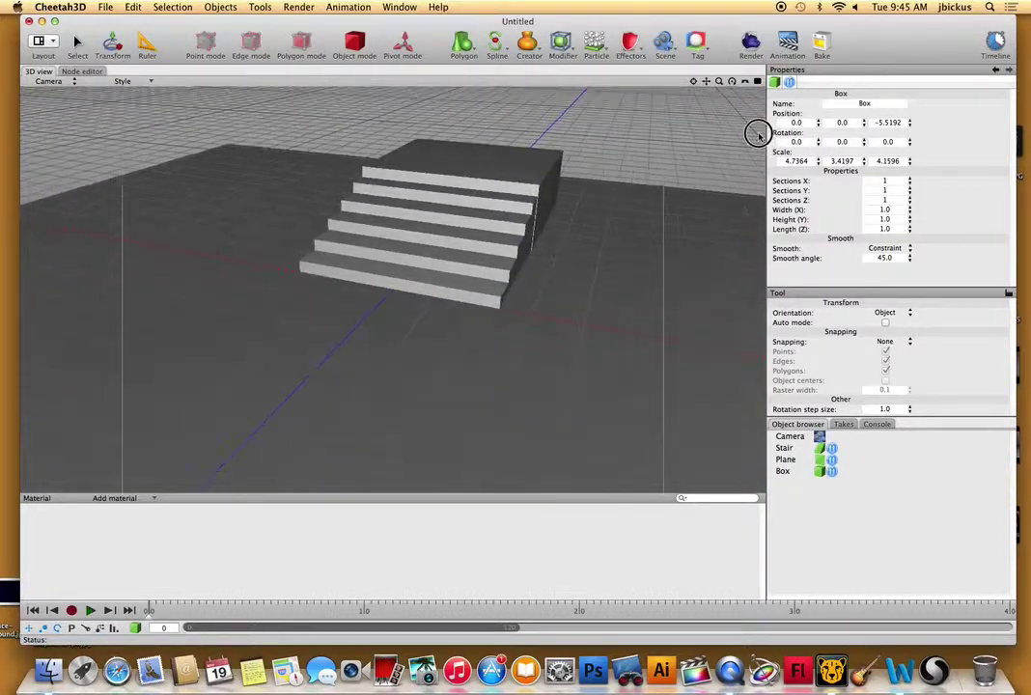
click(555, 213)
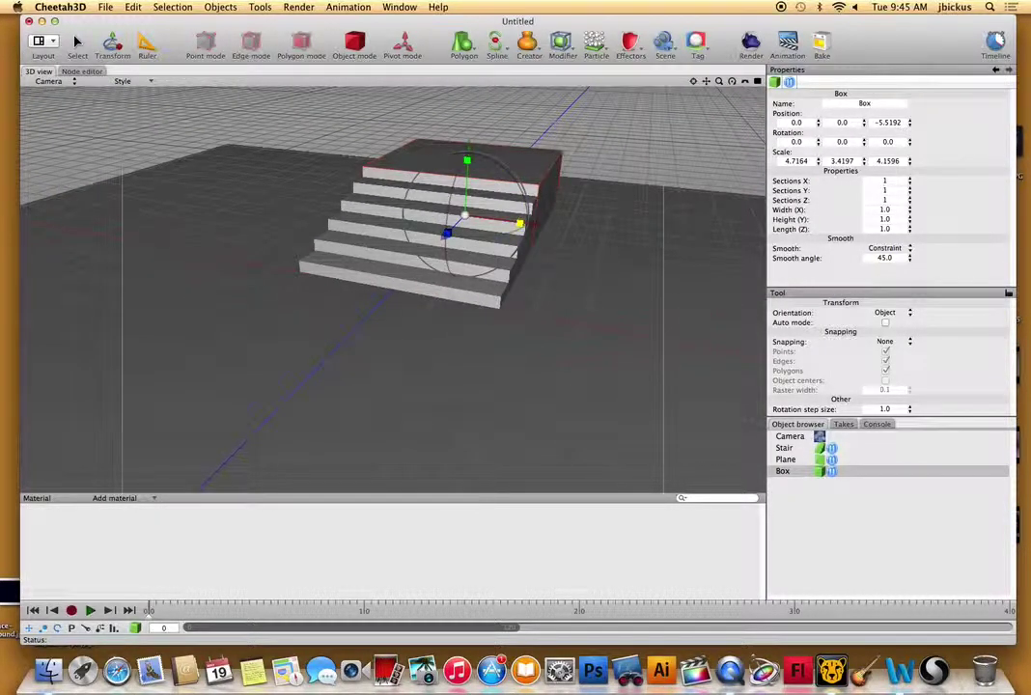
Try widening the box to an X scale of 4.72 and return it to about 4.716.
alt+drag(597, 166, 690, 149)
click(624, 172)
click(120, 220)
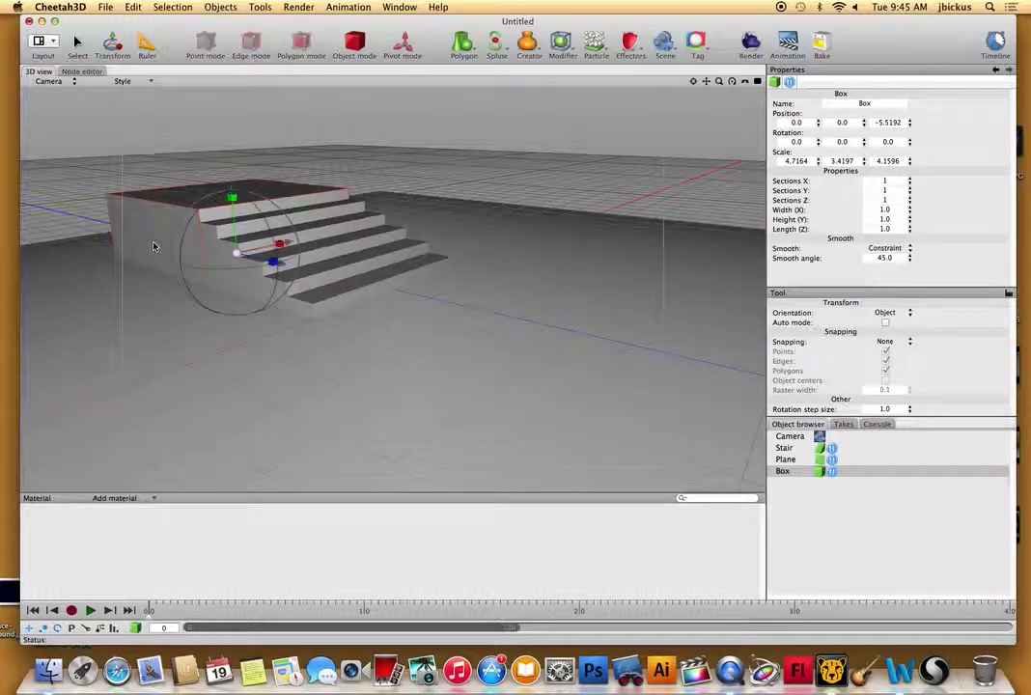
drag(282, 243, 283, 243)
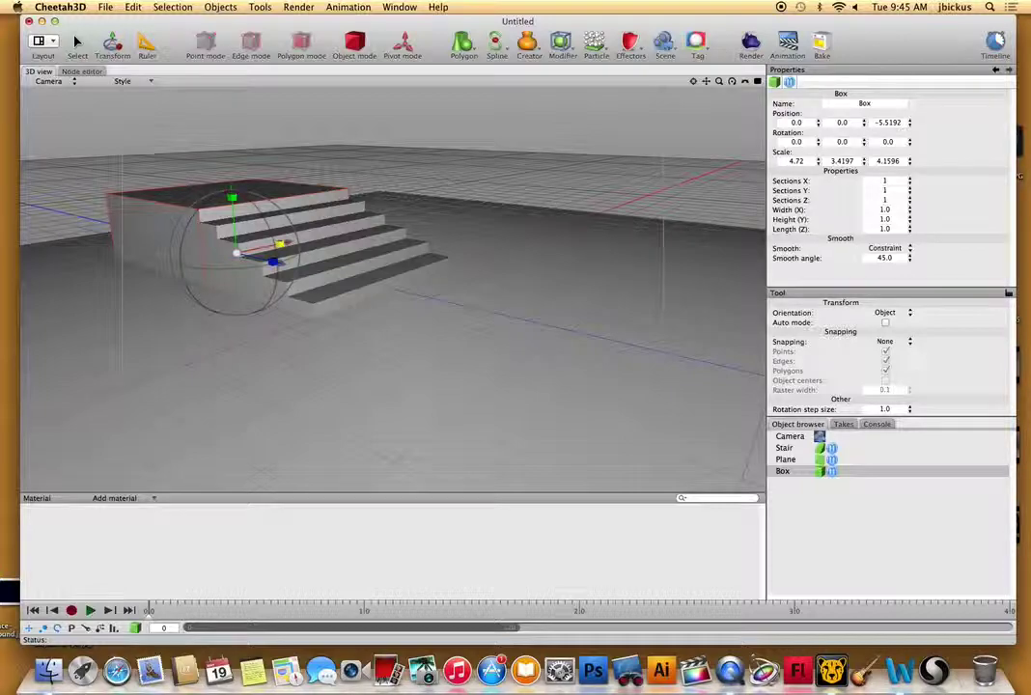
click(417, 187)
click(223, 252)
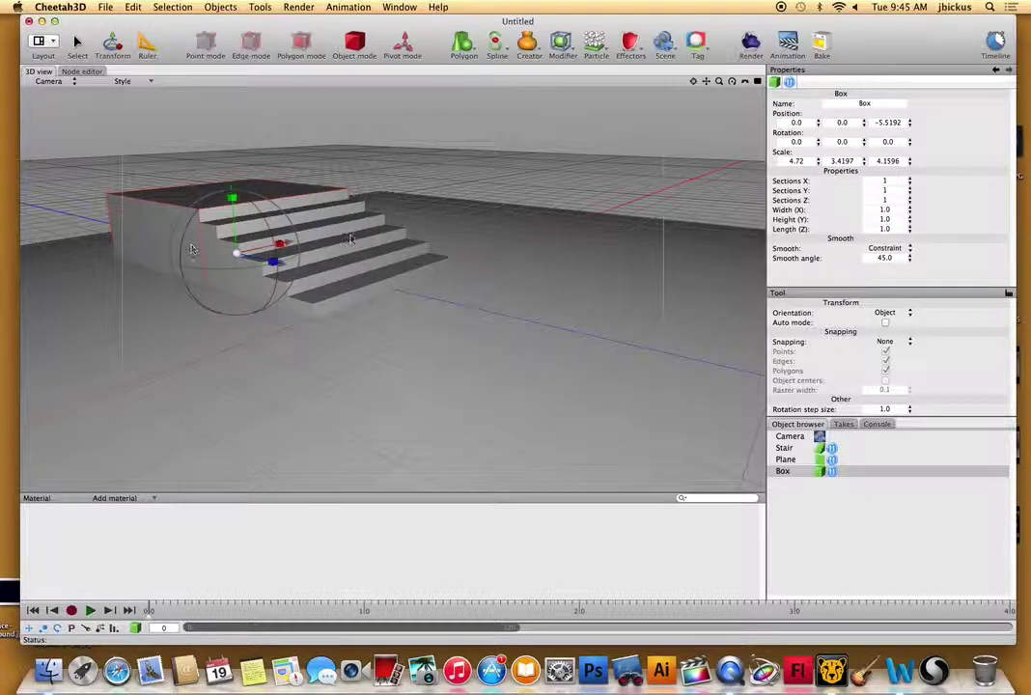
drag(285, 242, 282, 243)
click(461, 170)
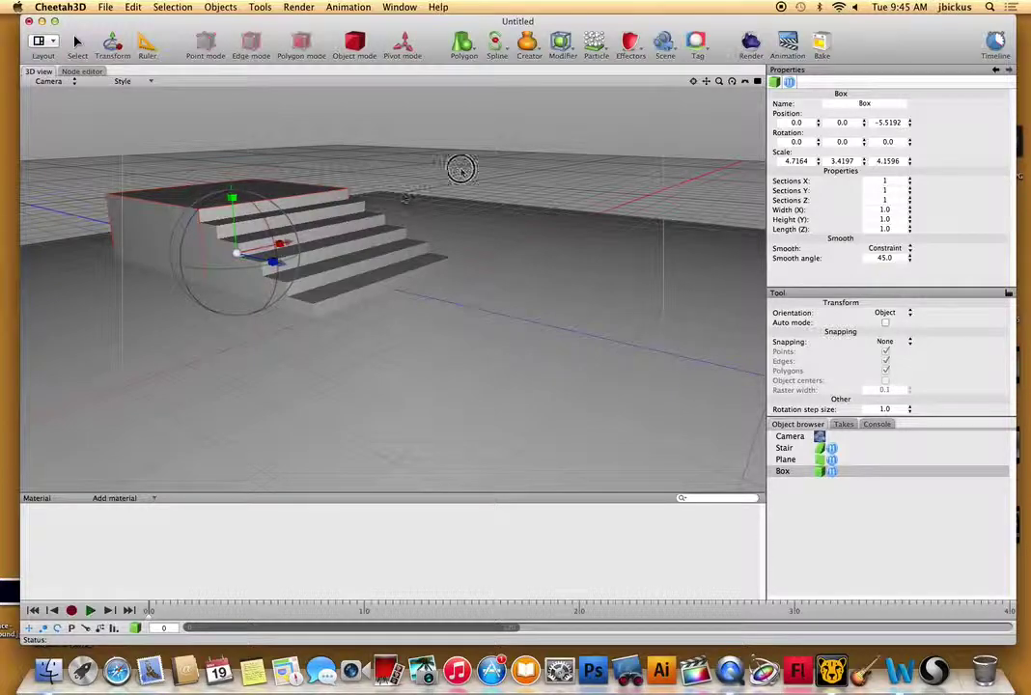
Nudge the box freely against the back of the stairs, lowering its top slightly closer to the top stair.
click(180, 246)
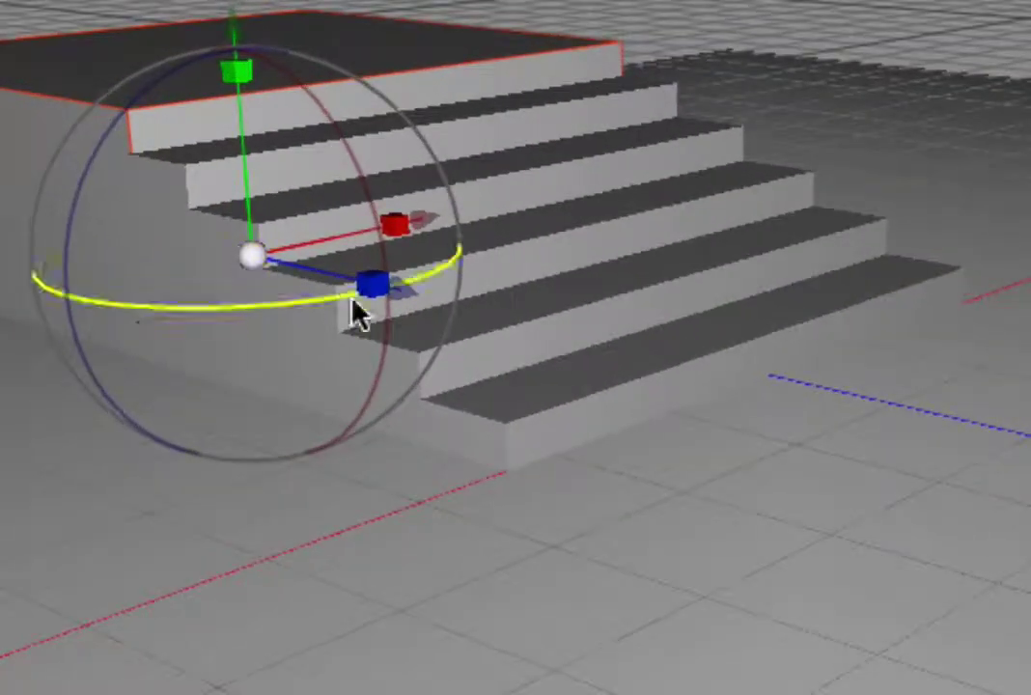
click(281, 264)
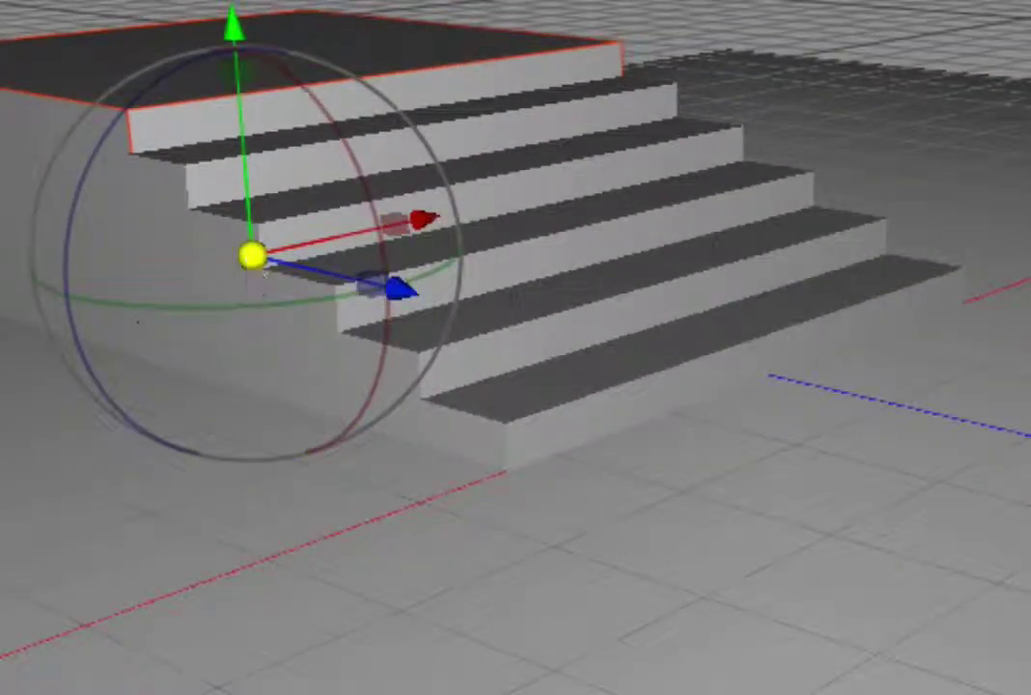
mouse_move(252, 255)
mouse_down()
mouse_move(223, 166)
mouse_move(250, 252)
mouse_up()
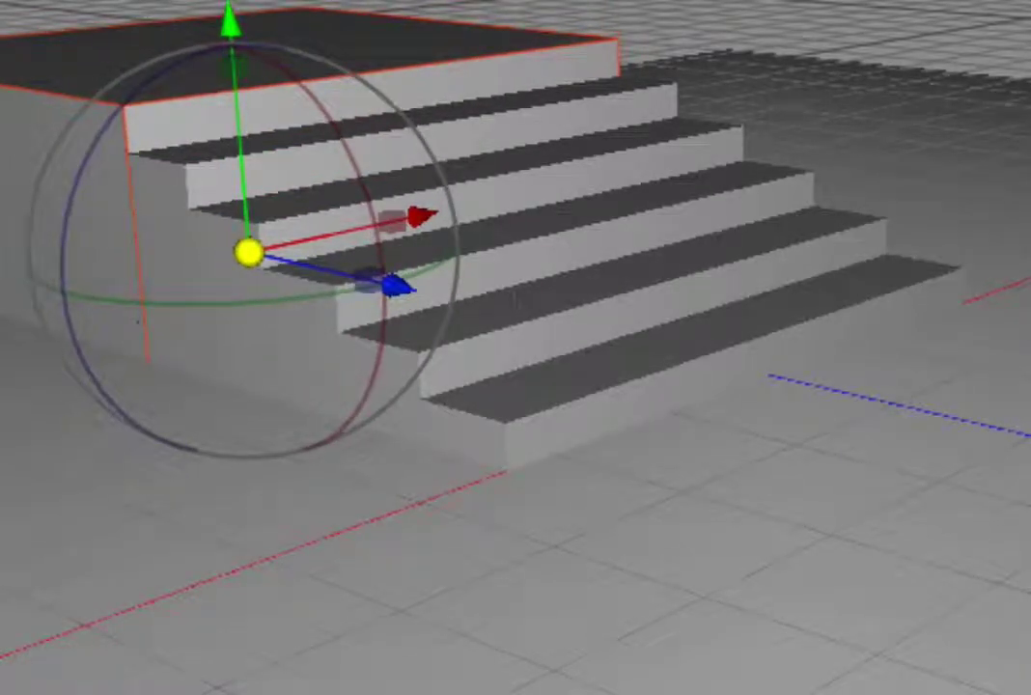
click(645, 68)
click(96, 199)
mouse_move(251, 258)
mouse_down()
mouse_move(268, 264)
mouse_move(249, 278)
mouse_move(249, 269)
mouse_up()
click(640, 46)
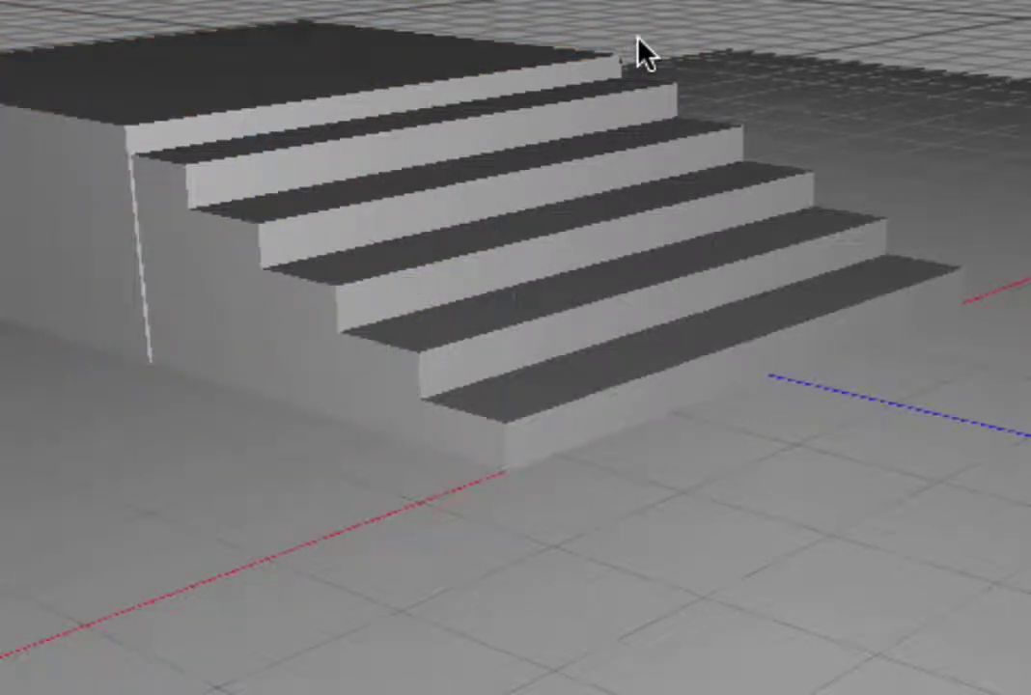
Move the box slightly forward along Z into the stairs and raise it slightly along Y.
click(99, 184)
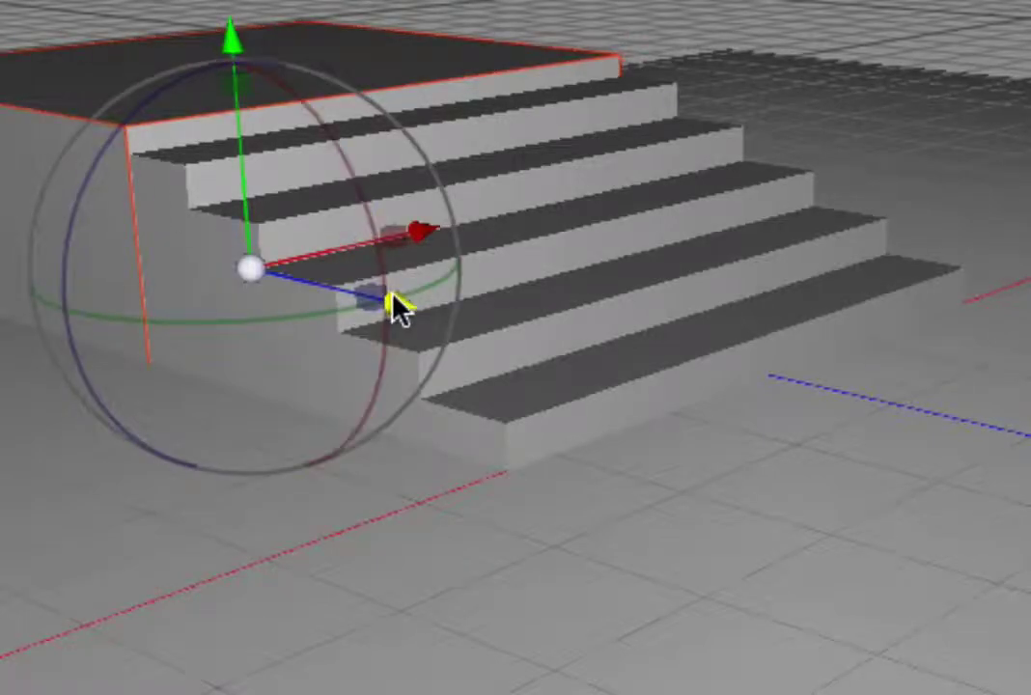
drag(396, 305, 401, 308)
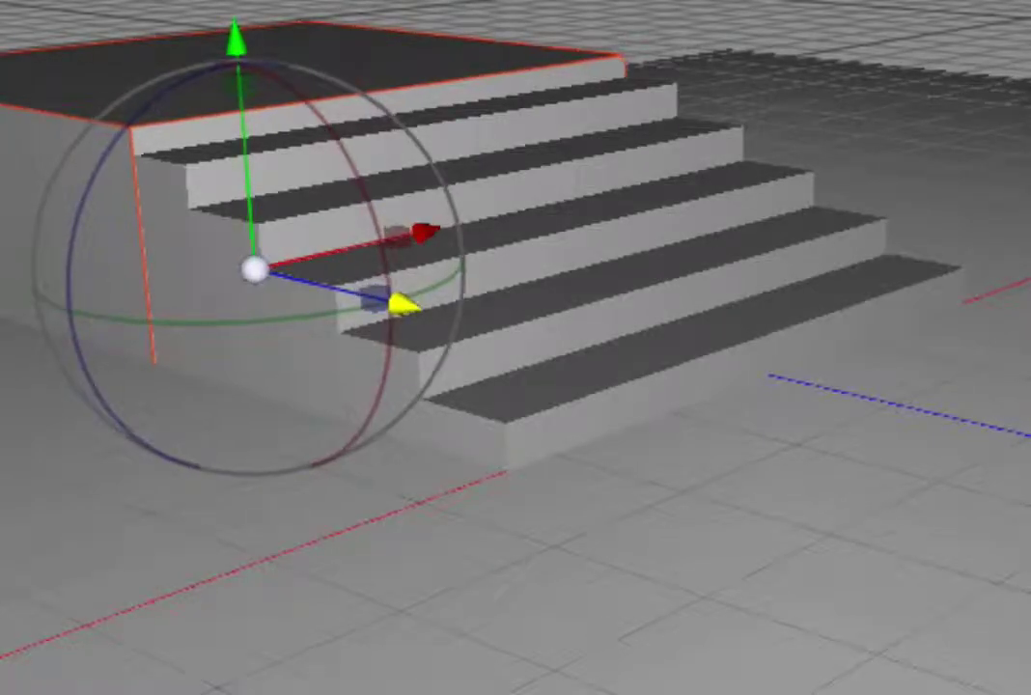
click(677, 30)
click(275, 110)
mouse_move(246, 58)
mouse_down()
mouse_move(246, 28)
mouse_move(246, 47)
mouse_up()
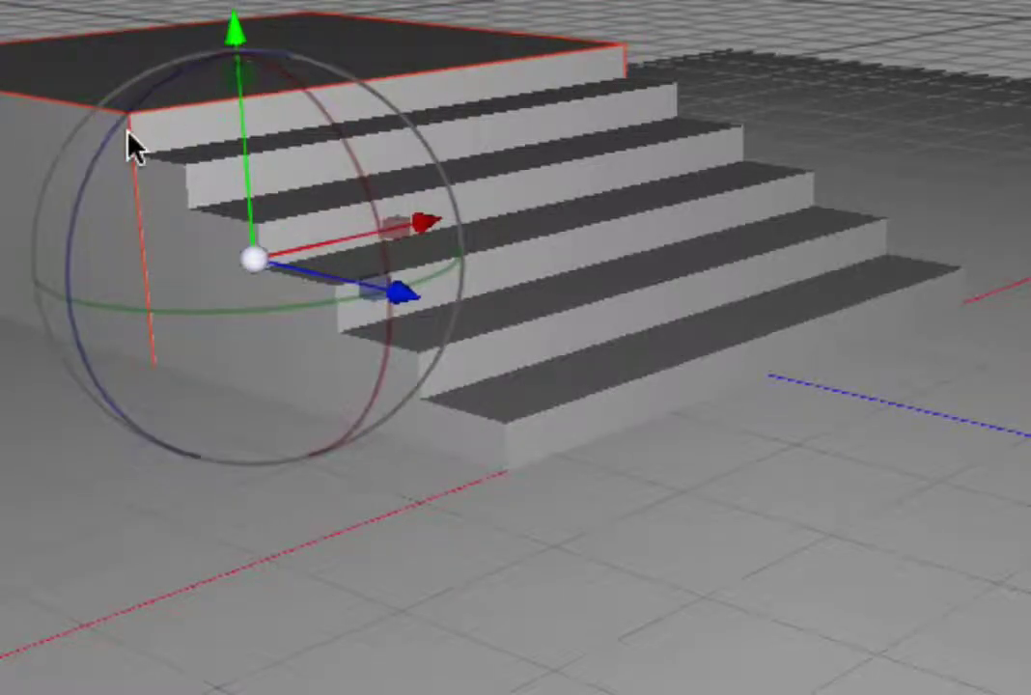
Check the box's alignment with the stairs from the front and the side.
key(r)
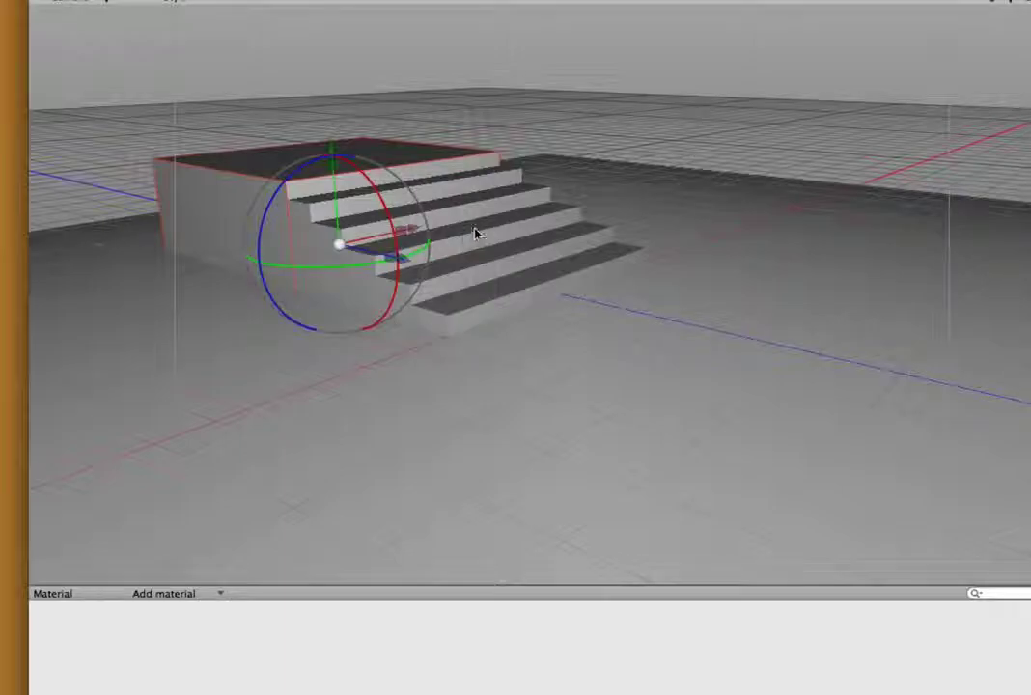
click(575, 128)
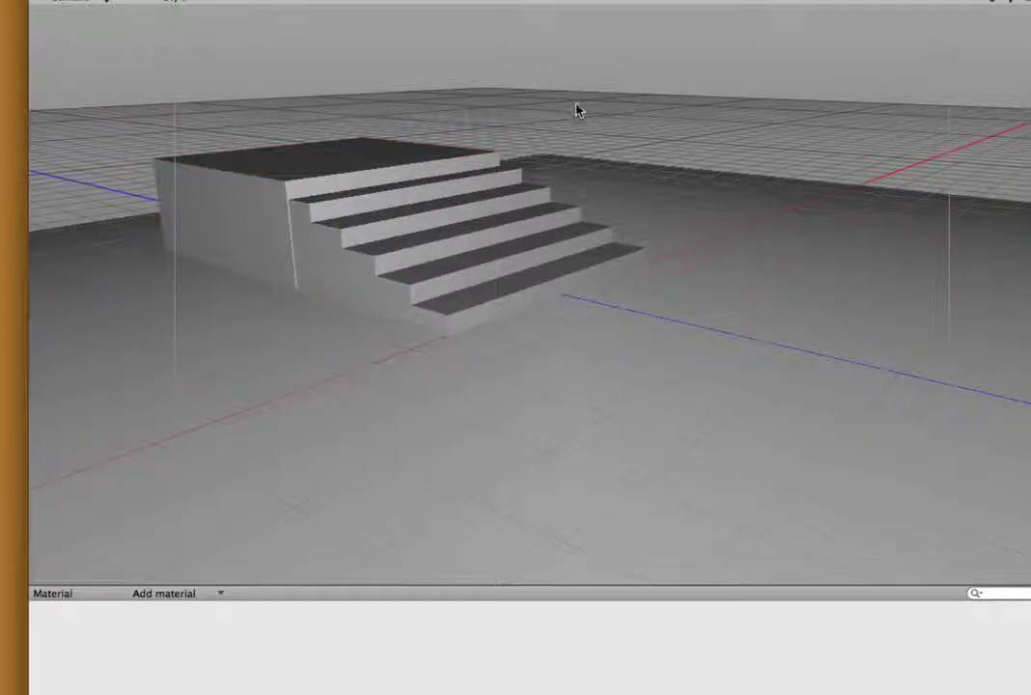
alt+drag(580, 106, 552, 110)
click(556, 94)
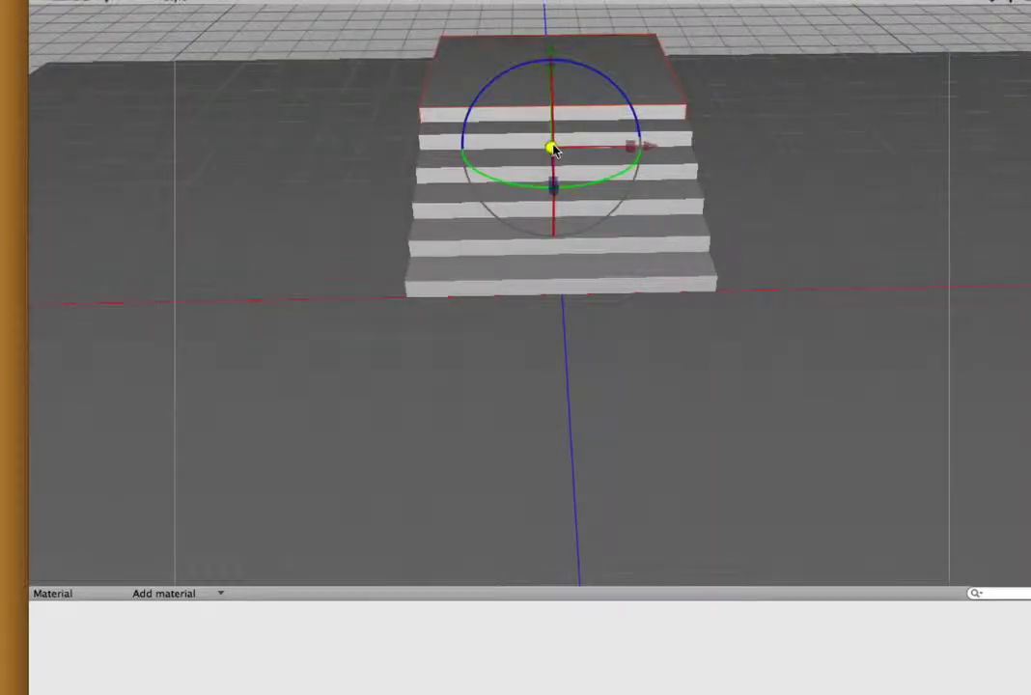
click(682, 42)
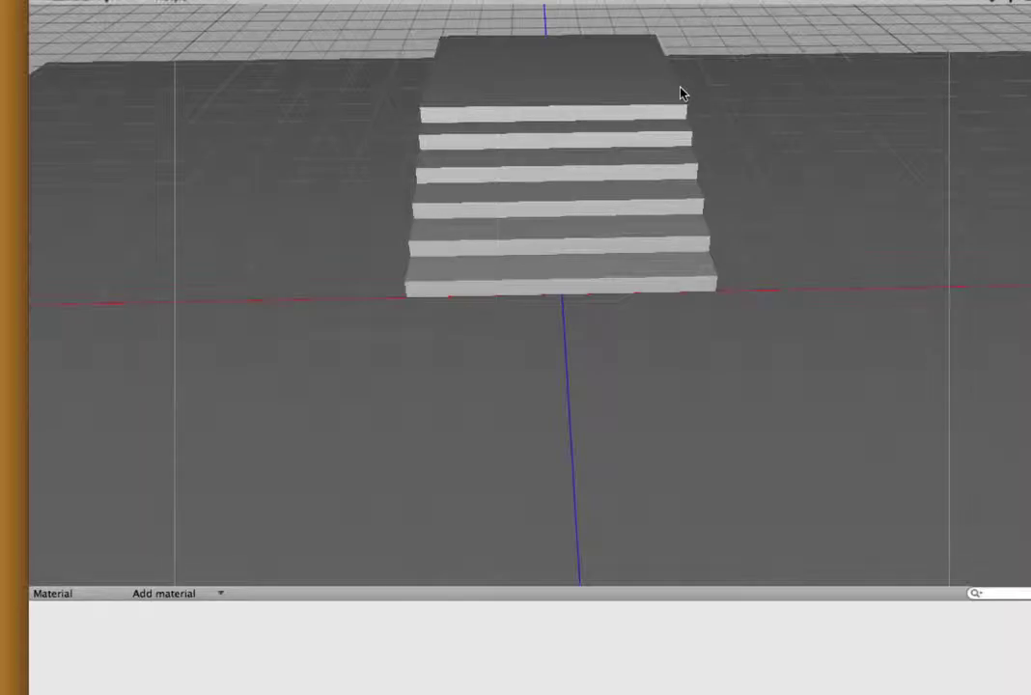
alt+drag(782, 120, 659, 91)
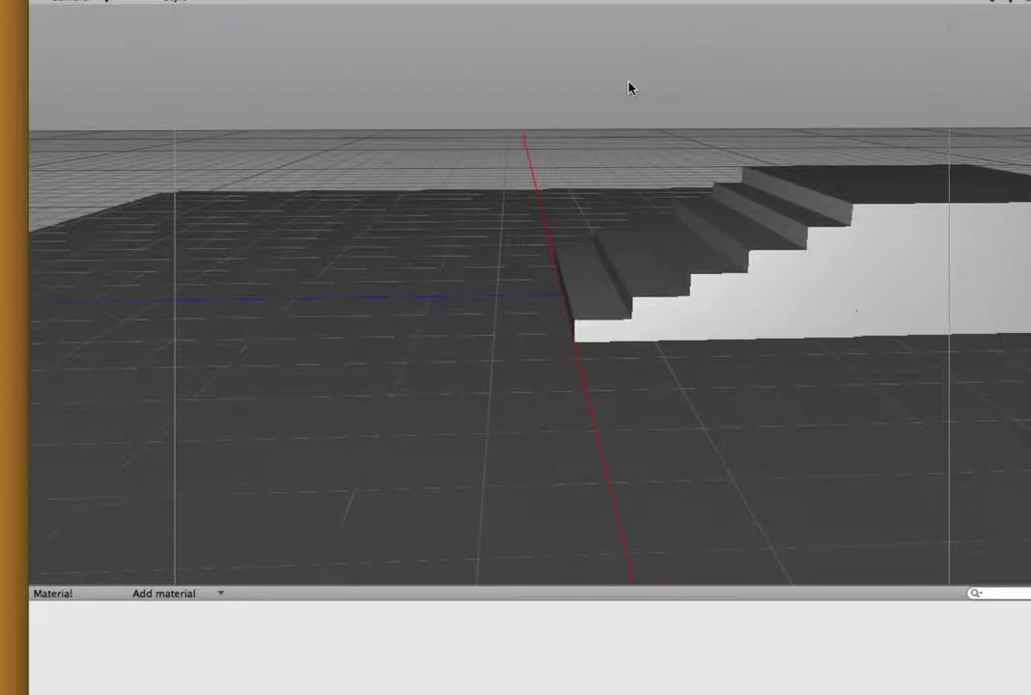
Add a ball to the scene and raise it to about 2.33 on the Y axis.
middle_drag(578, 104, 665, 99)
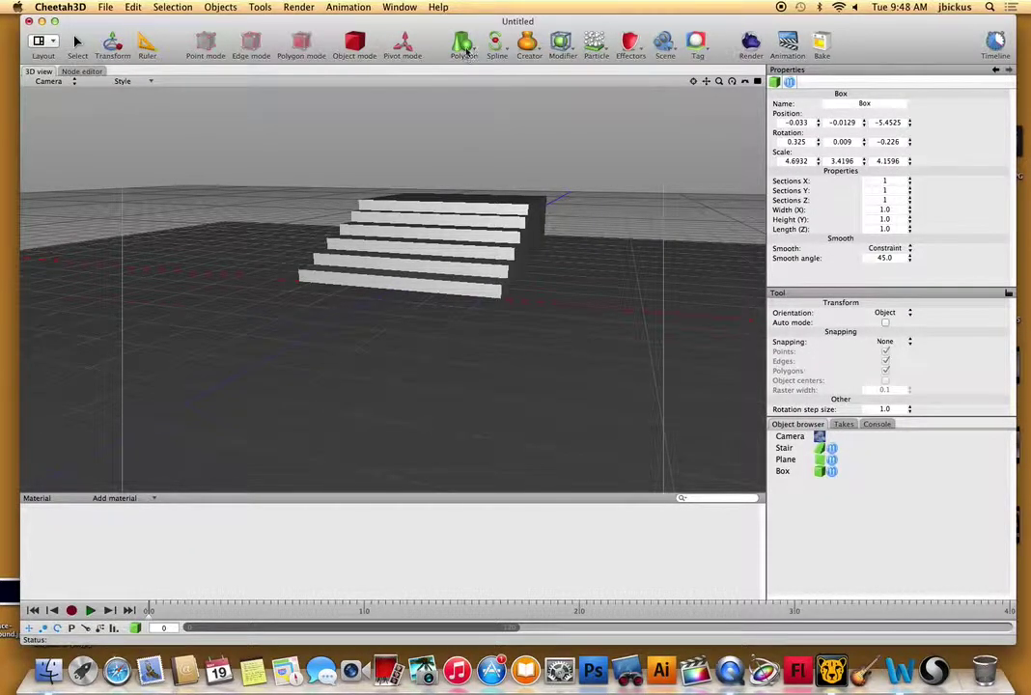
click(466, 50)
click(495, 61)
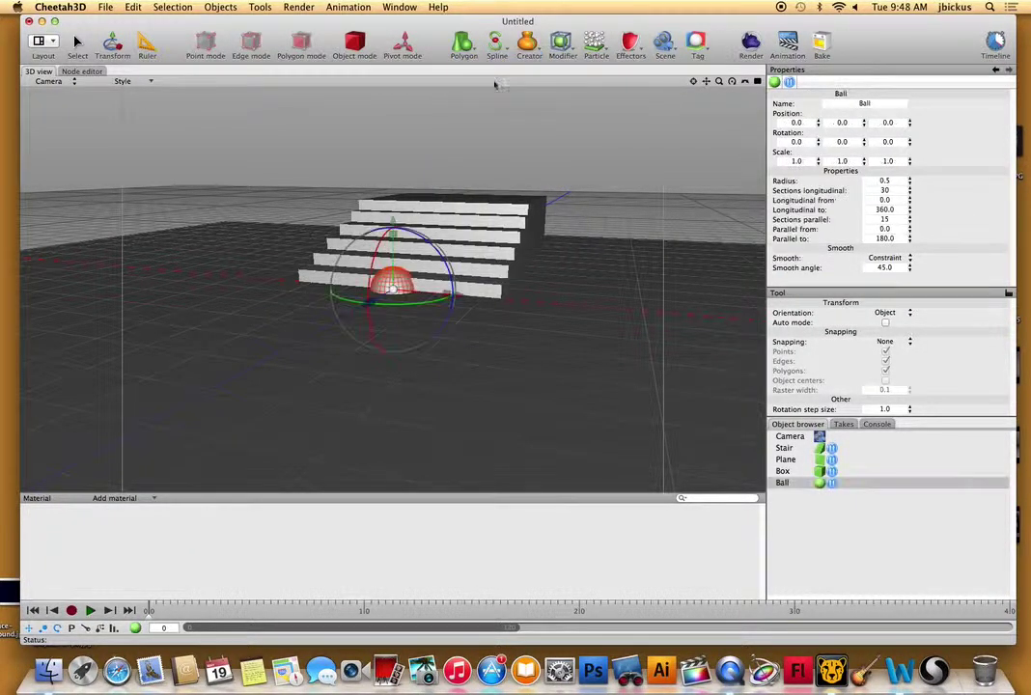
drag(393, 224, 390, 106)
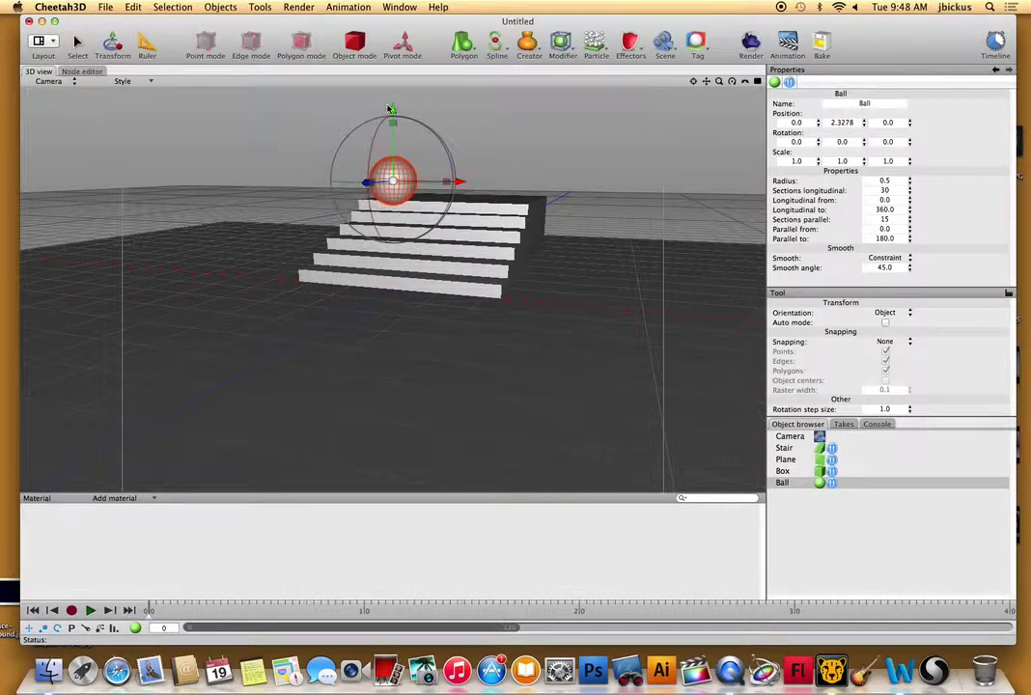
Move the ball back over the platform to about -6.30 on the Z axis.
middle_drag(527, 154, 323, 198)
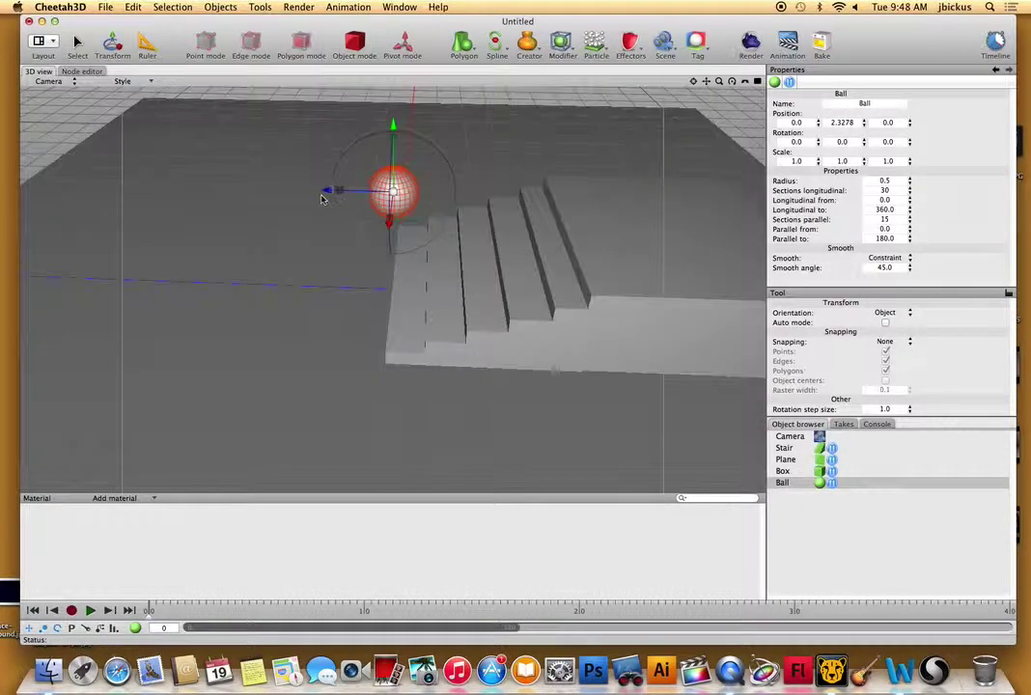
drag(325, 193, 599, 198)
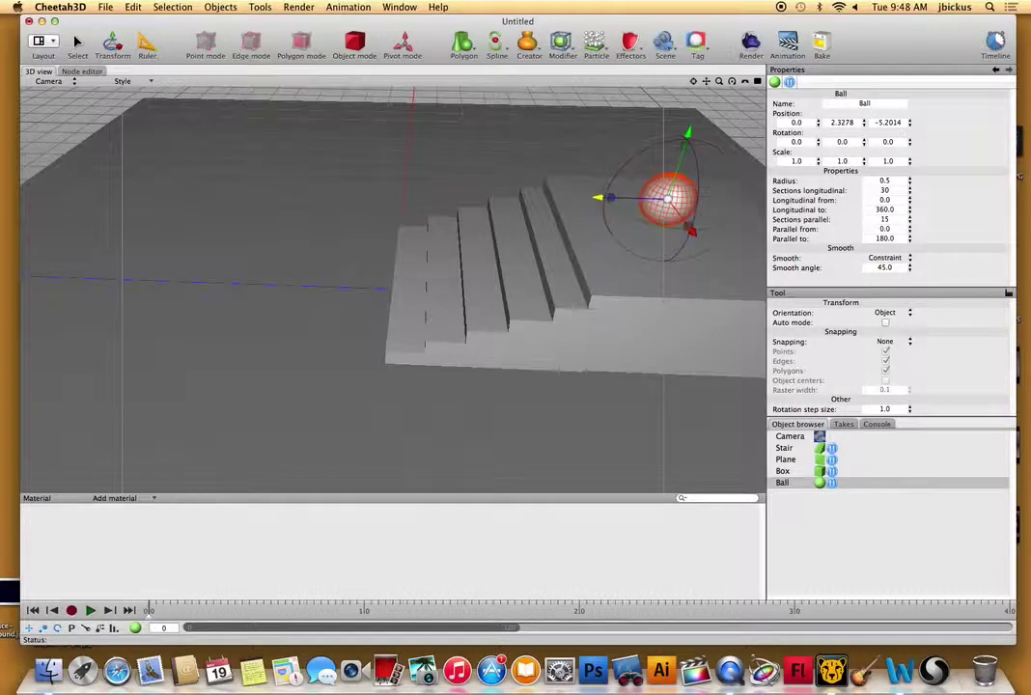
middle_drag(748, 132, 598, 118)
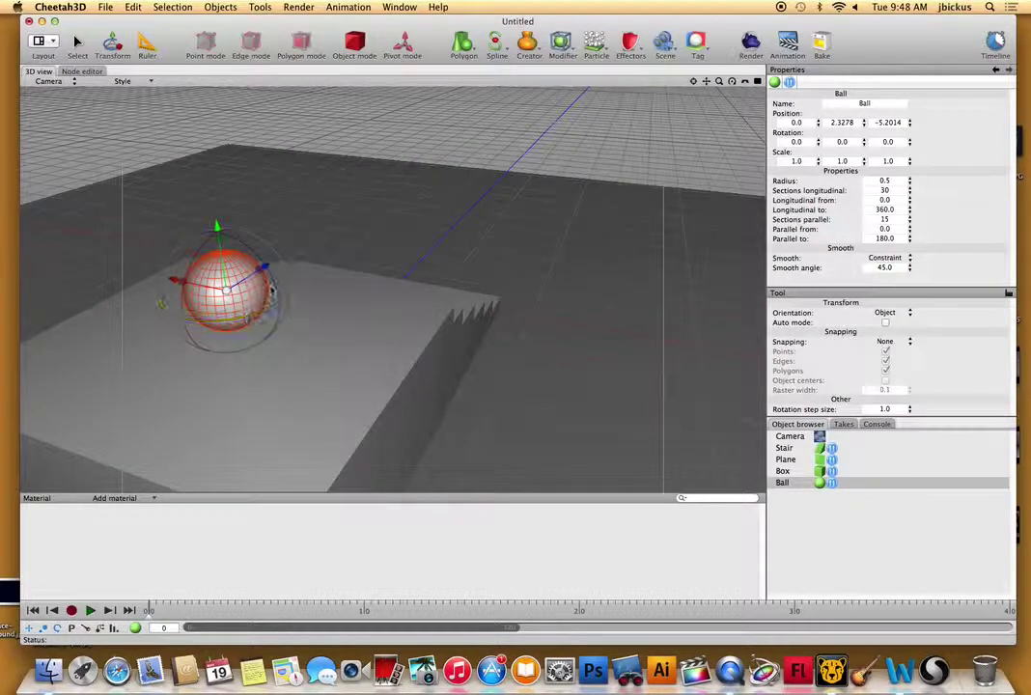
drag(263, 267, 203, 304)
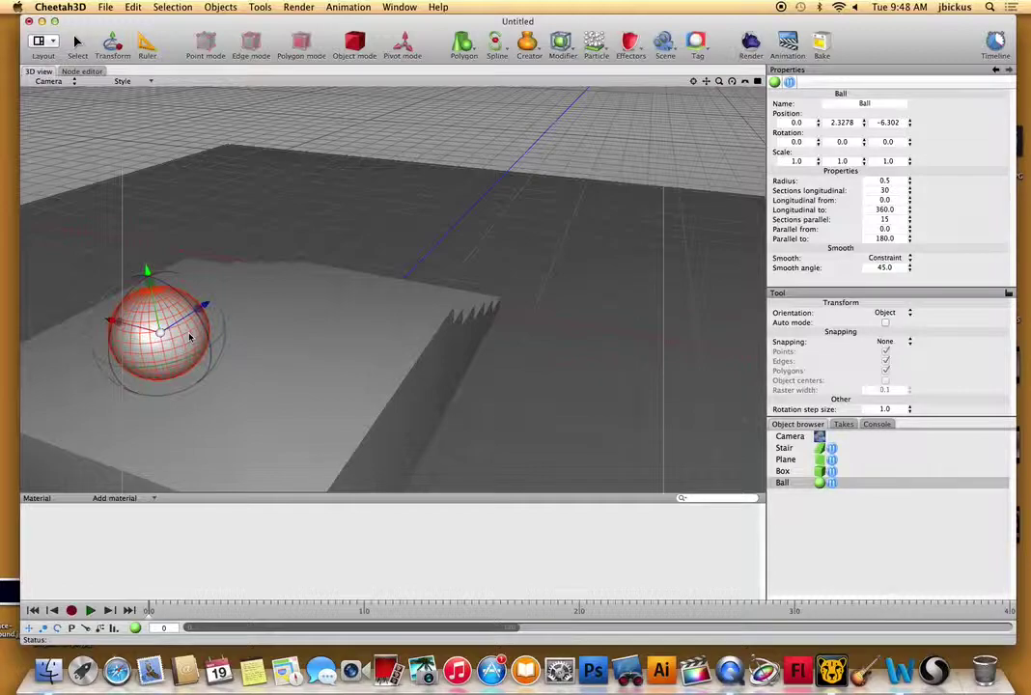
Raise the ball to about 4.33 on the Y axis and record its keyframe at frame 0.
drag(146, 272, 112, 92)
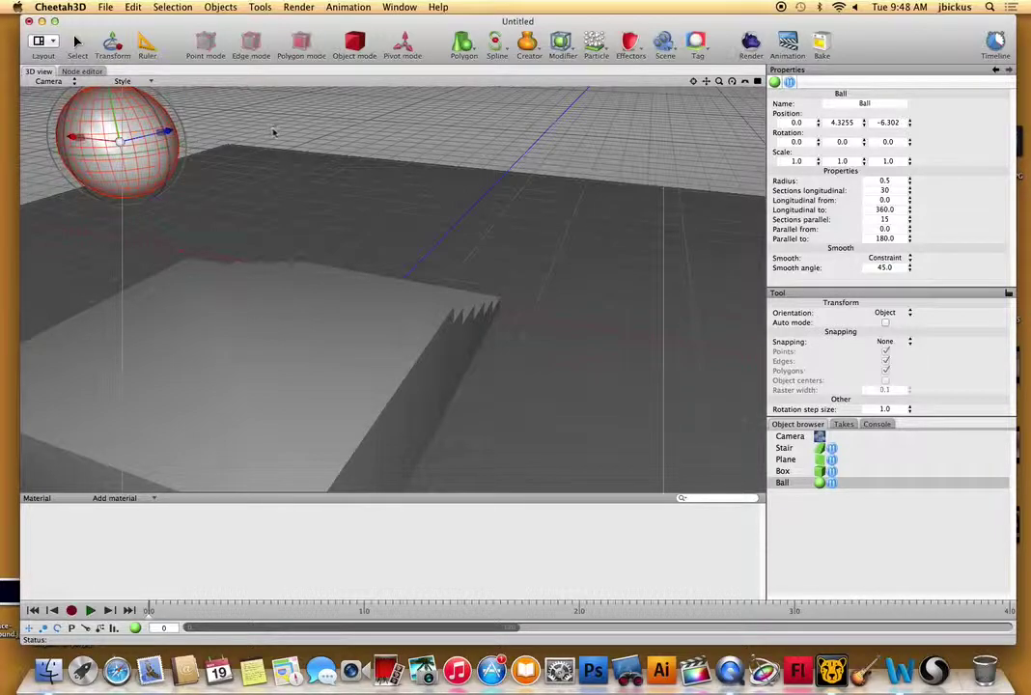
click(791, 484)
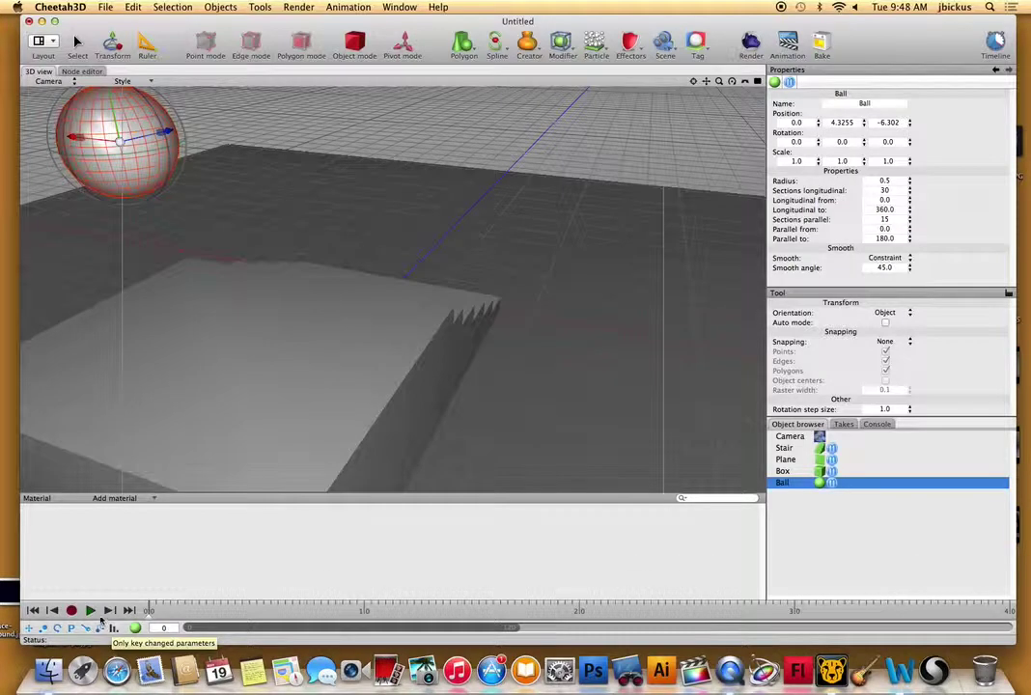
click(72, 610)
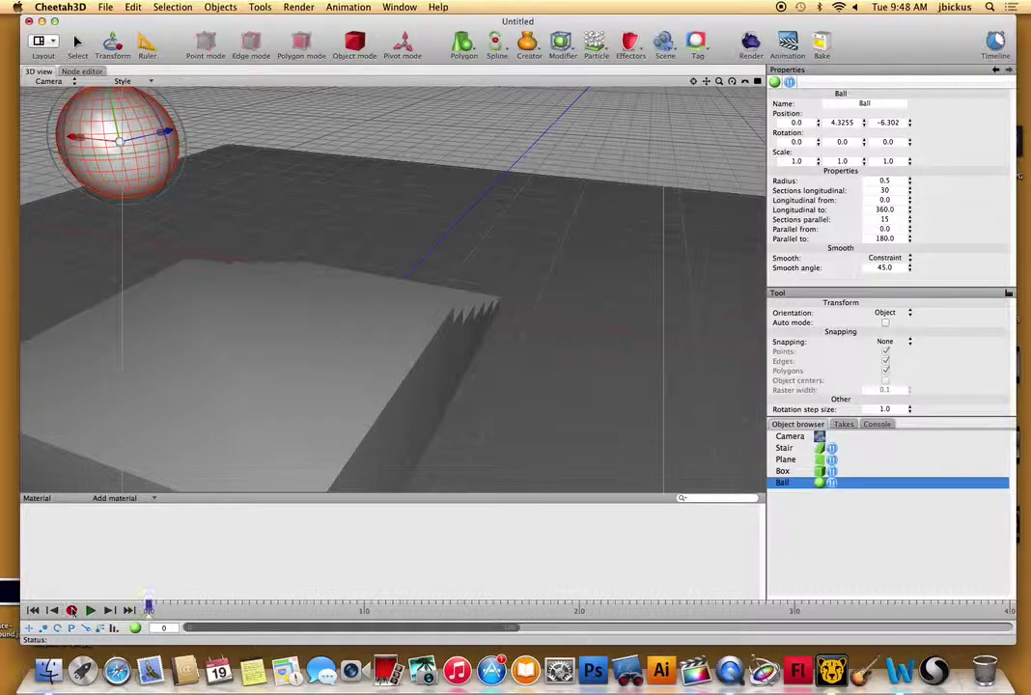
Keyframe the ball at frame 15, lowered onto the platform at about 0.31, 2.21, -5.03 and rotated about 86° in Y.
alt+drag(402, 139, 270, 118)
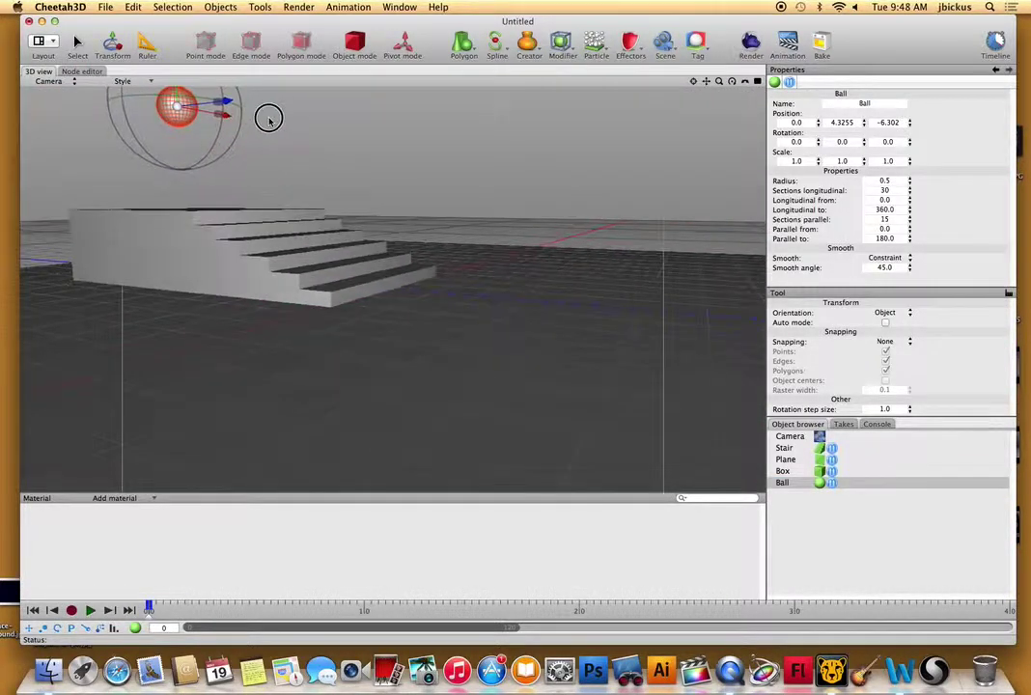
drag(149, 610, 256, 608)
drag(178, 108, 225, 186)
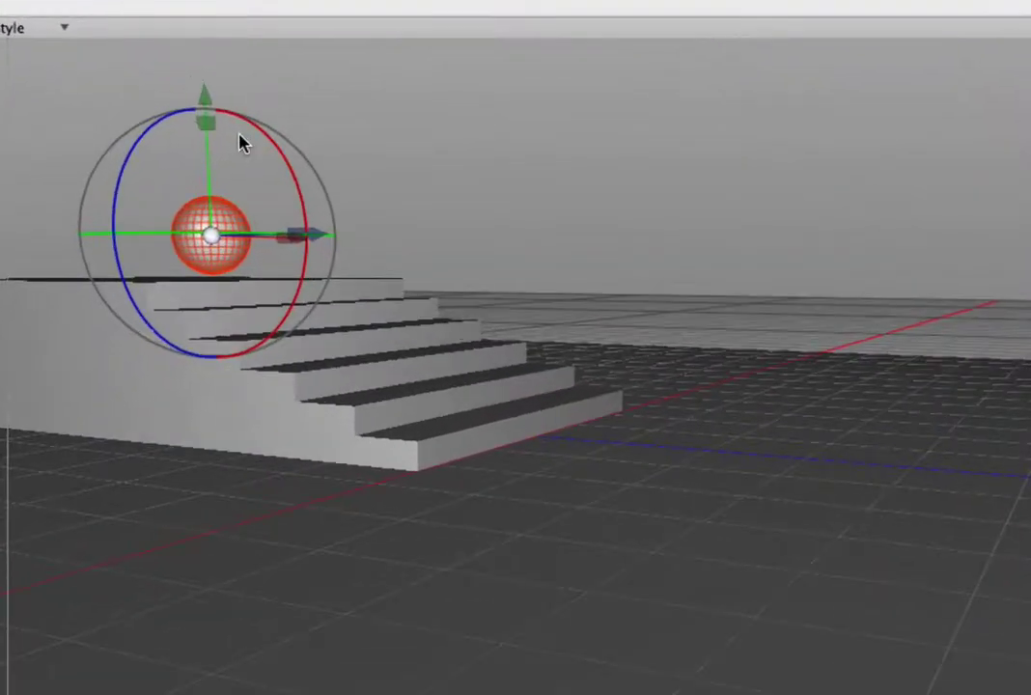
drag(245, 132, 286, 219)
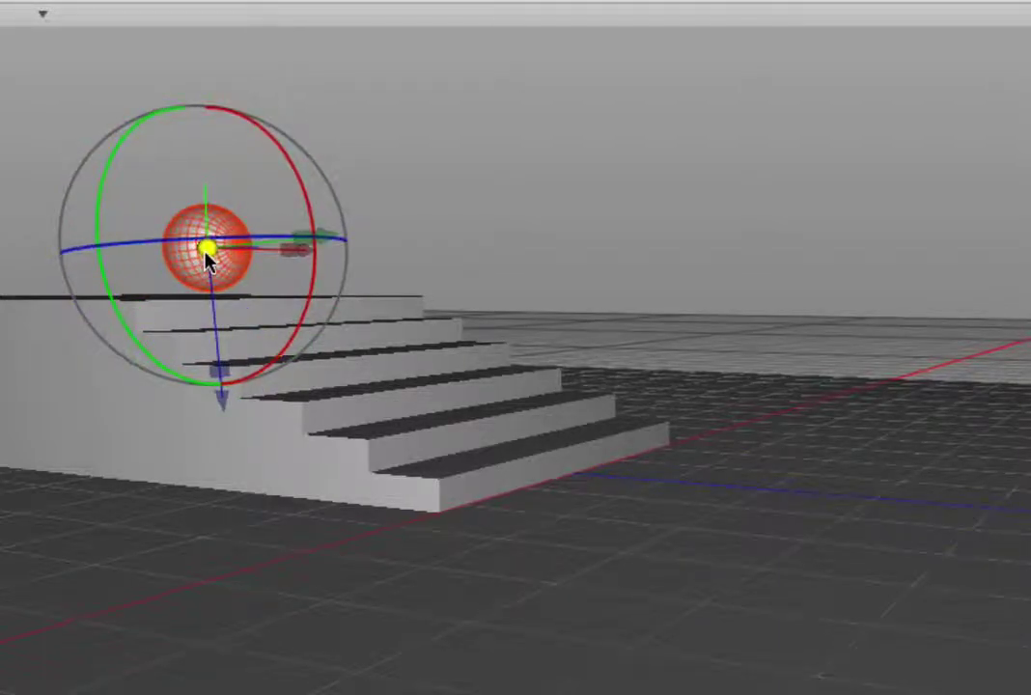
drag(220, 398, 221, 406)
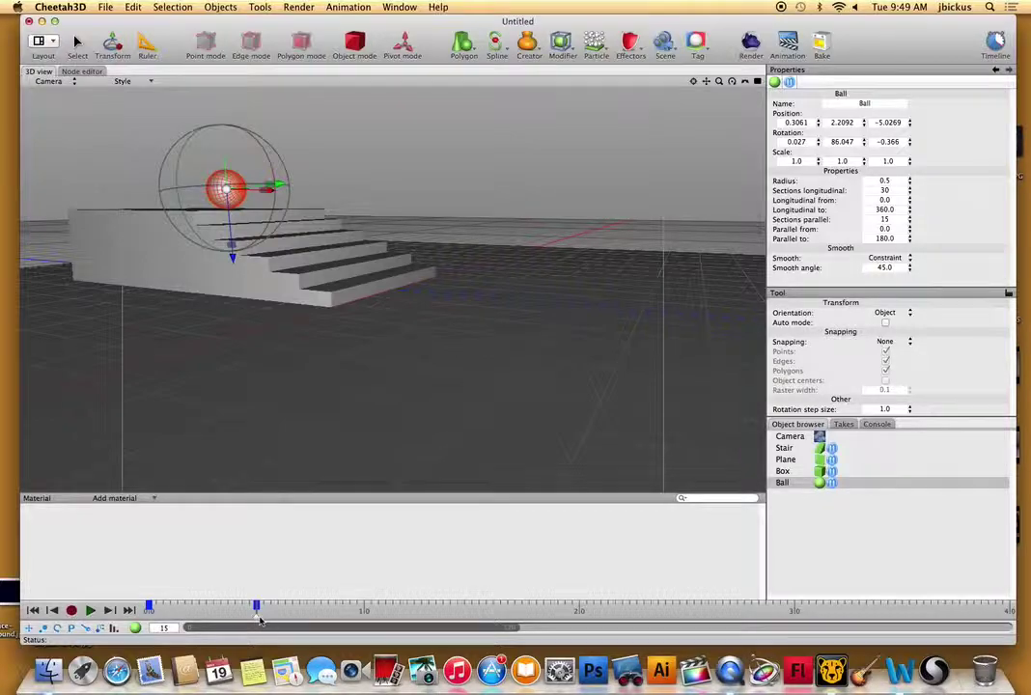
Keyframe the ball at frame 30, bounced up to about 0.61, 3.06, -2.98 and rotated to about 180°, 32°, 180°.
drag(256, 612, 366, 610)
drag(227, 193, 257, 147)
alt+drag(368, 157, 417, 189)
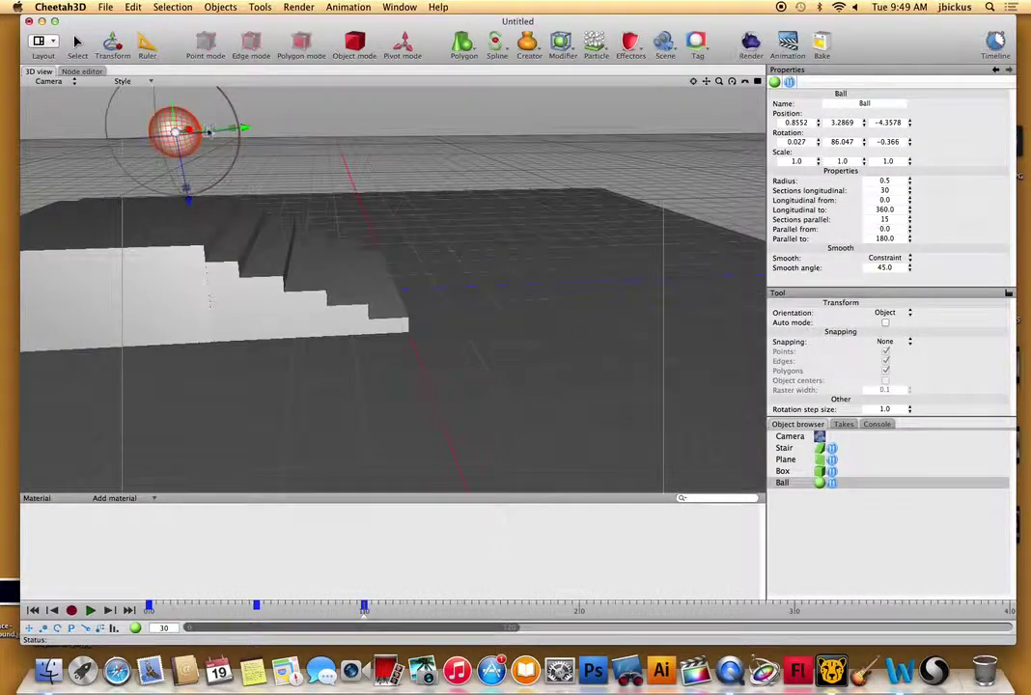
drag(176, 131, 244, 143)
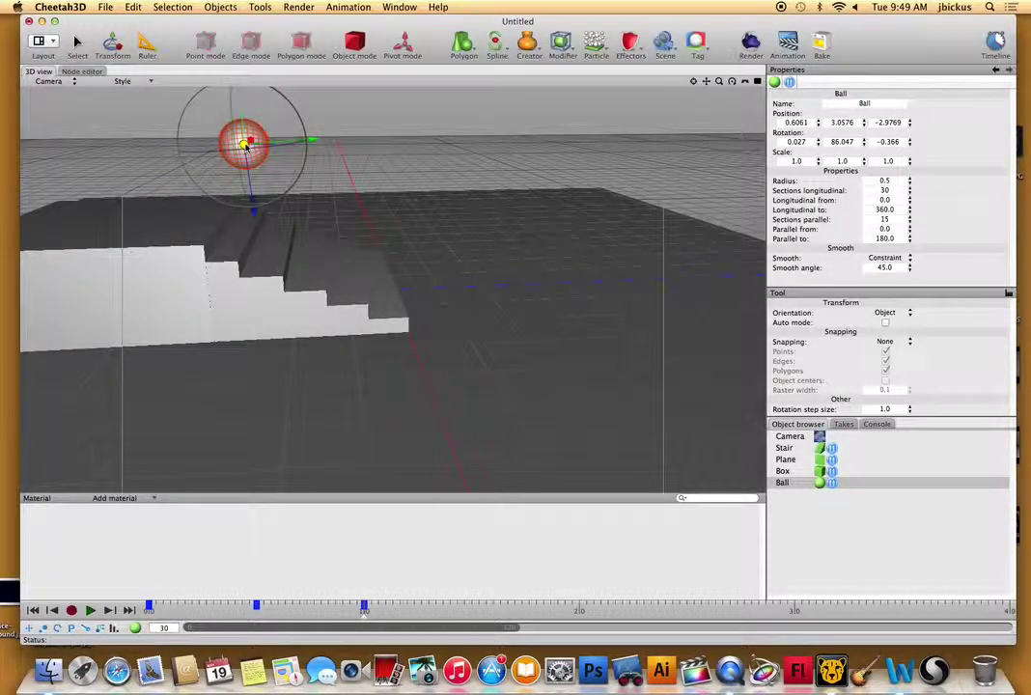
mouse_move(364, 621)
mouse_down()
mouse_move(170, 618)
mouse_move(364, 617)
mouse_up()
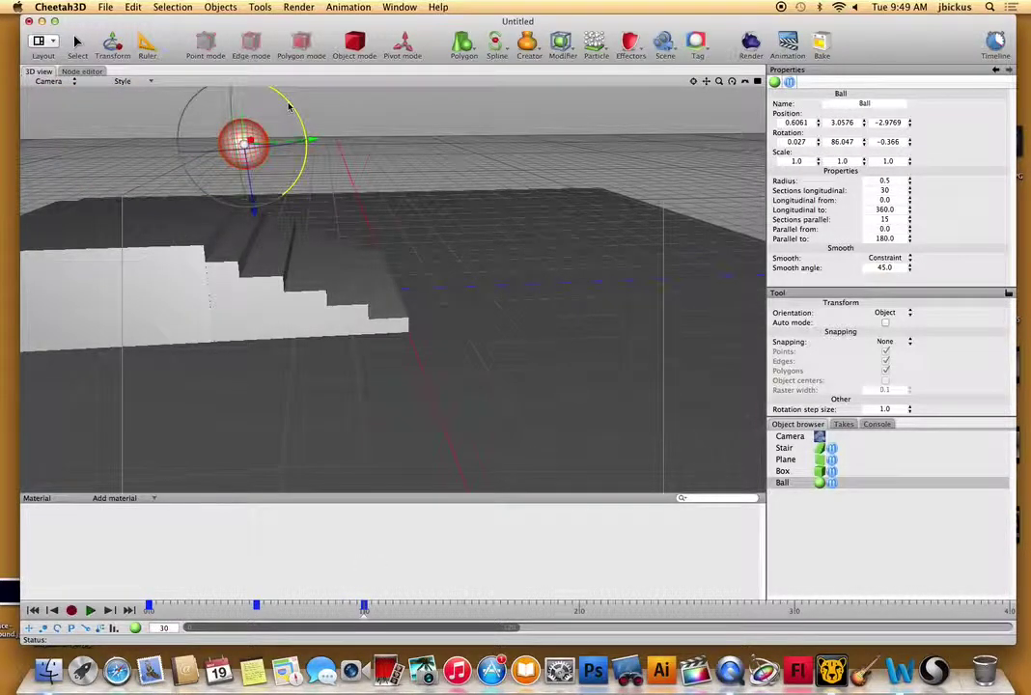
drag(295, 103, 303, 188)
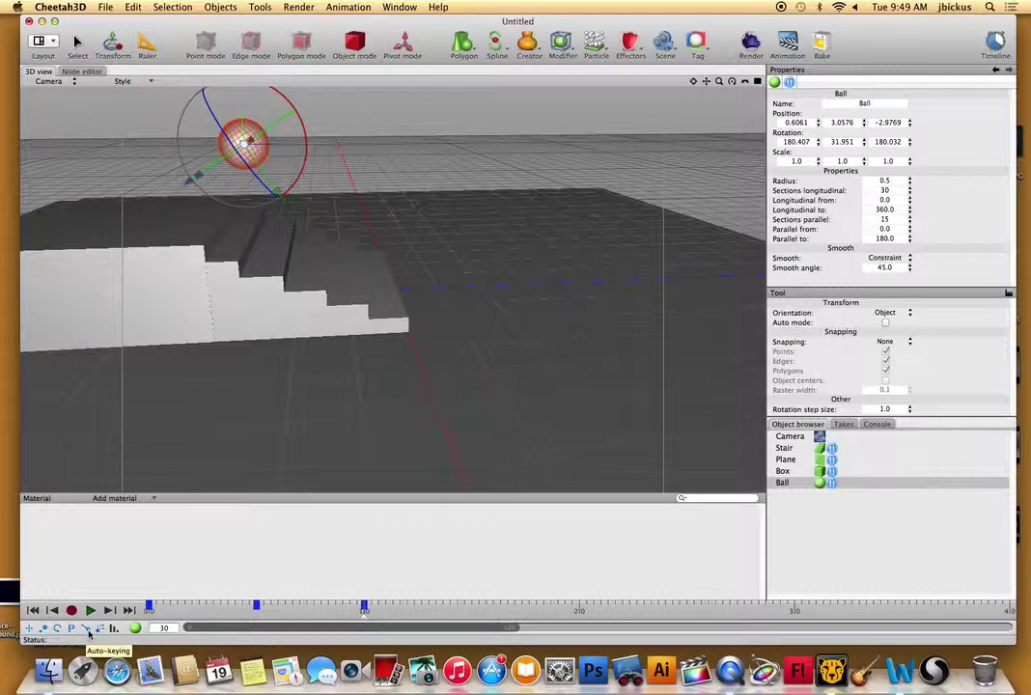
Keyframe the ball at frame 48, lowered onto the stairs at about 0.66, 1.58, -2.07 and rotated to about 183°, -43°, 178°.
drag(365, 610, 471, 610)
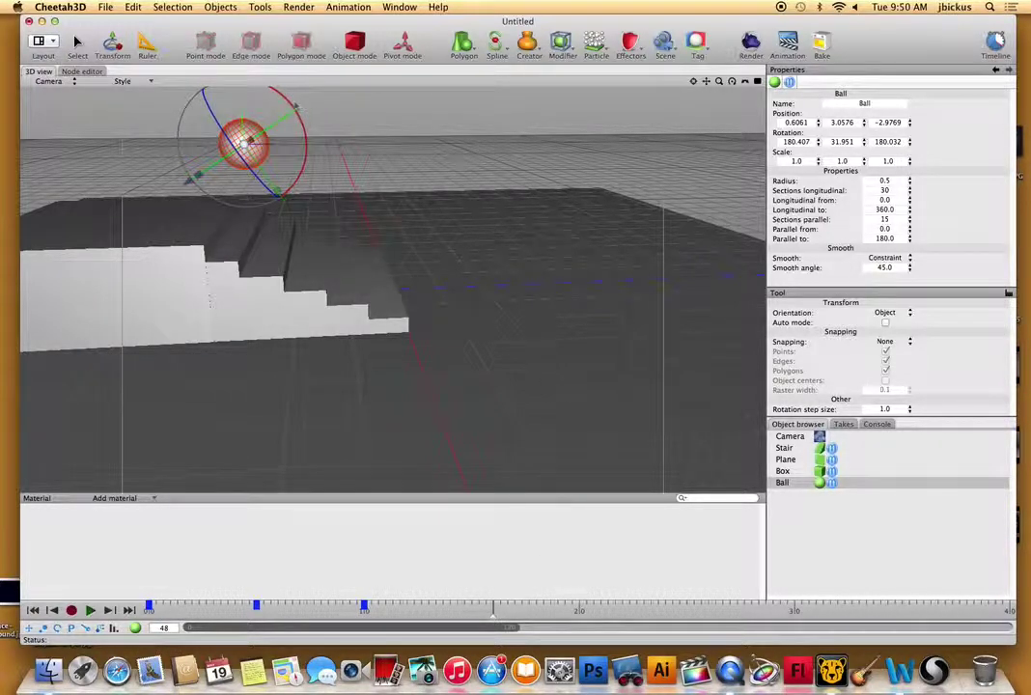
drag(260, 145, 347, 281)
drag(323, 159, 377, 238)
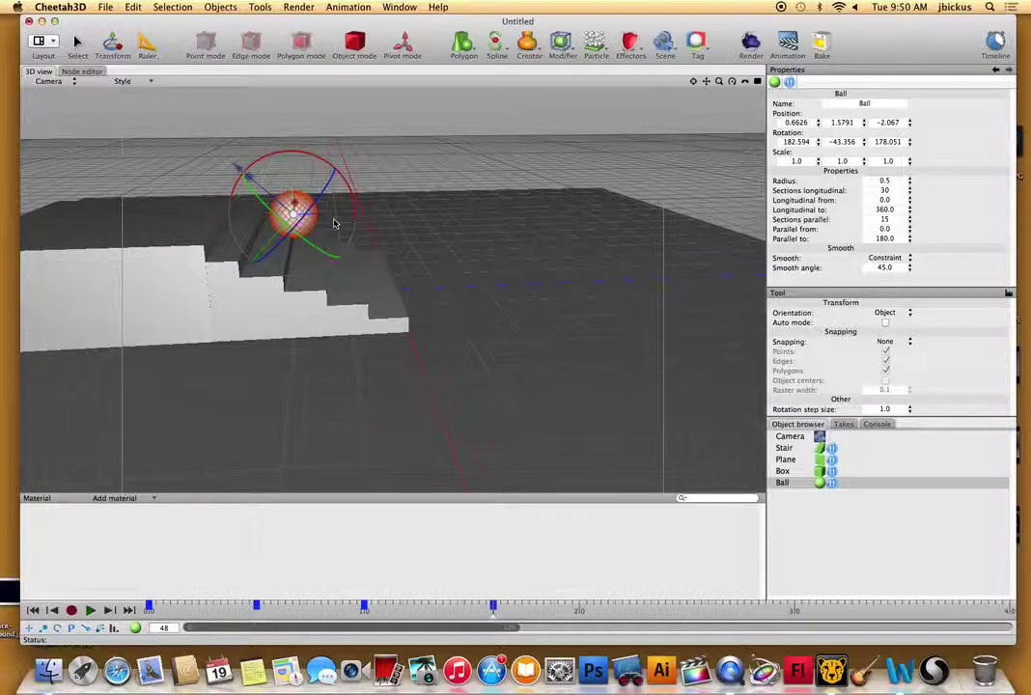
Keyframe the ball at frame 67, moved past the upper steps to about 0.69, 1.95, 0.16.
drag(615, 610, 629, 610)
drag(295, 213, 297, 213)
drag(249, 271, 303, 202)
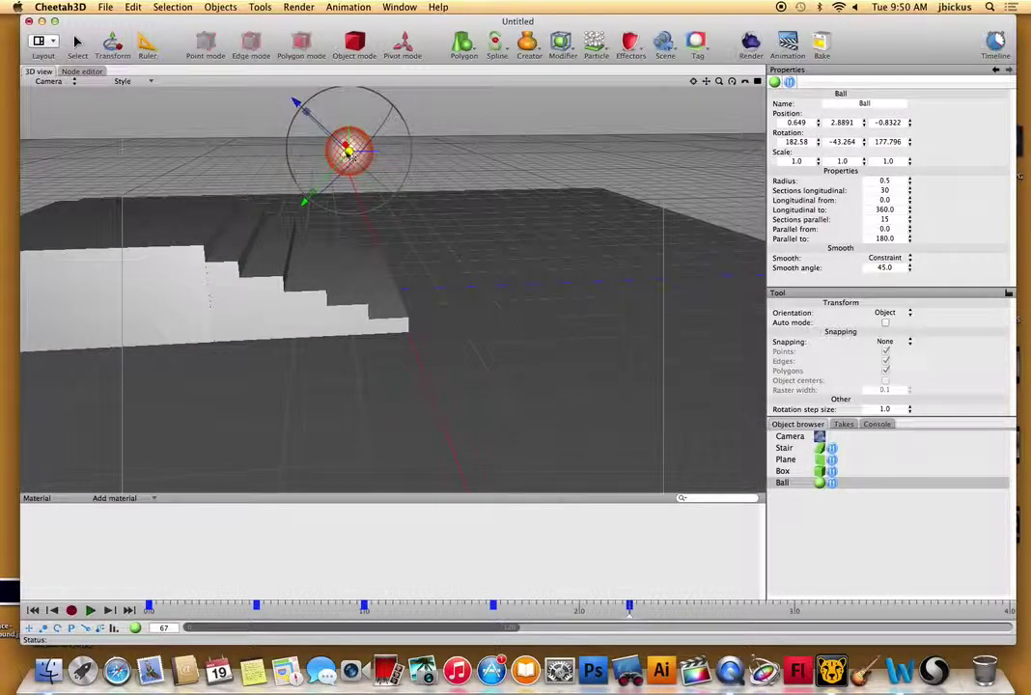
drag(243, 81, 344, 148)
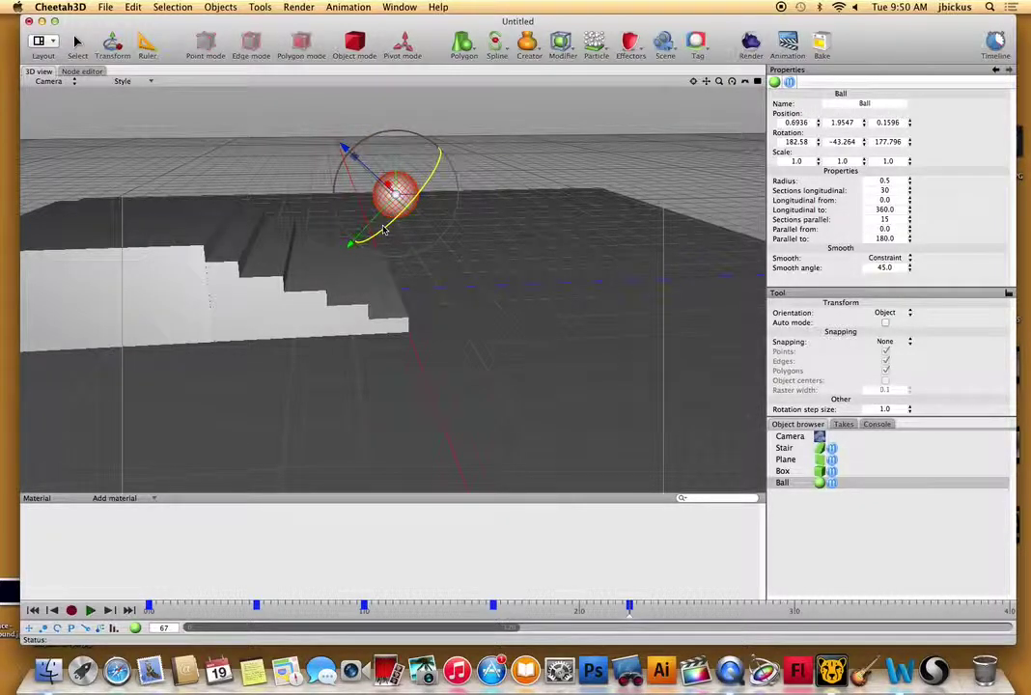
Play the ball animation from frame 0 to review the bounce down the stairs.
click(148, 610)
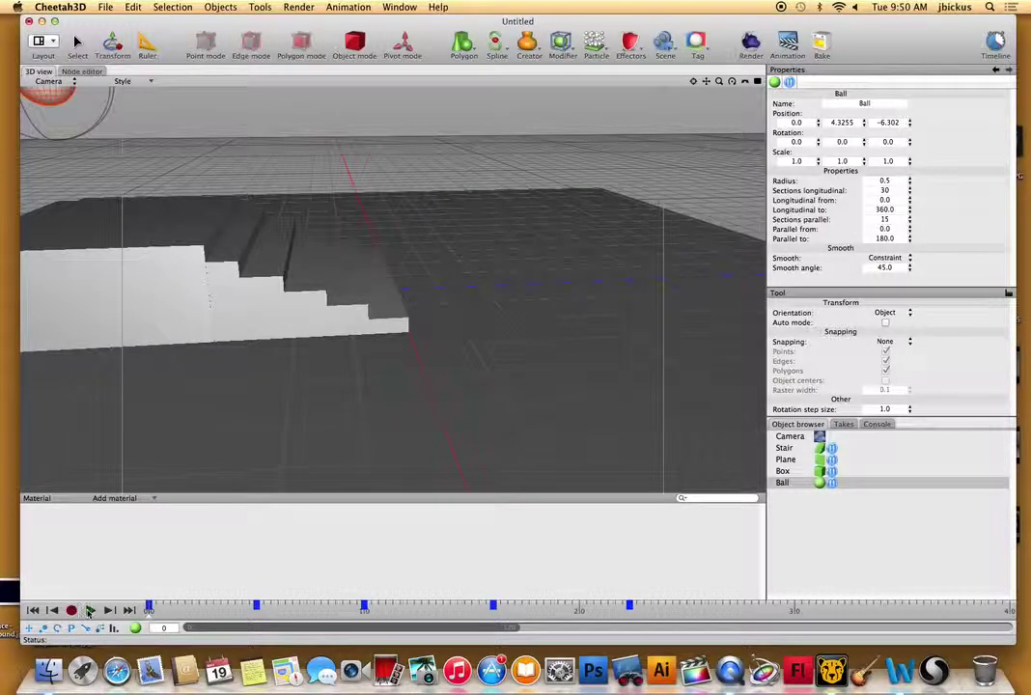
click(89, 611)
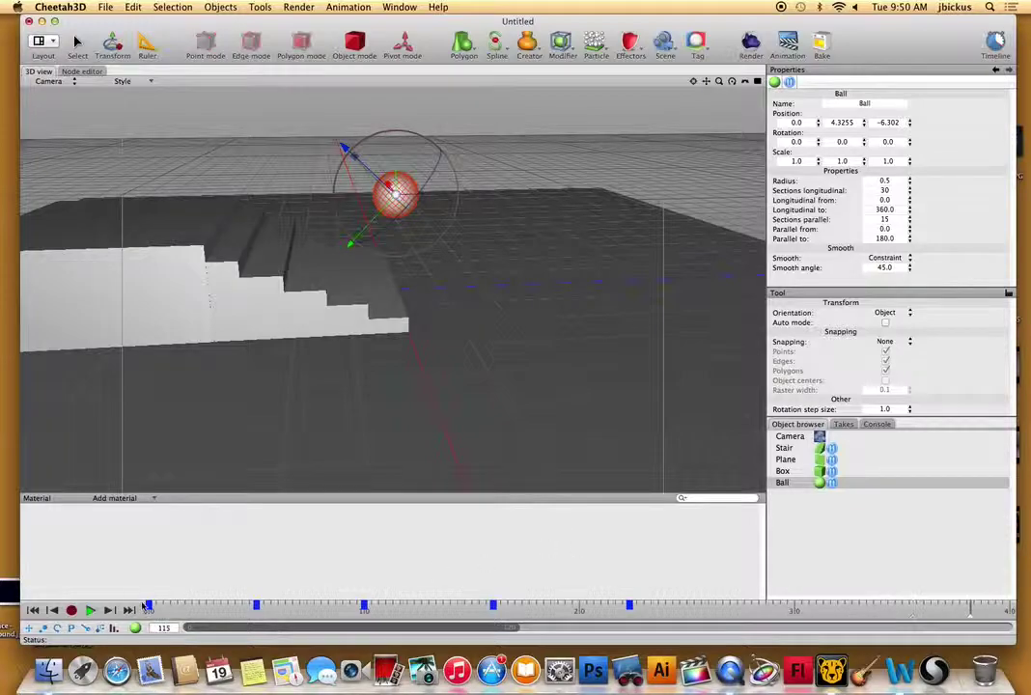
click(88, 611)
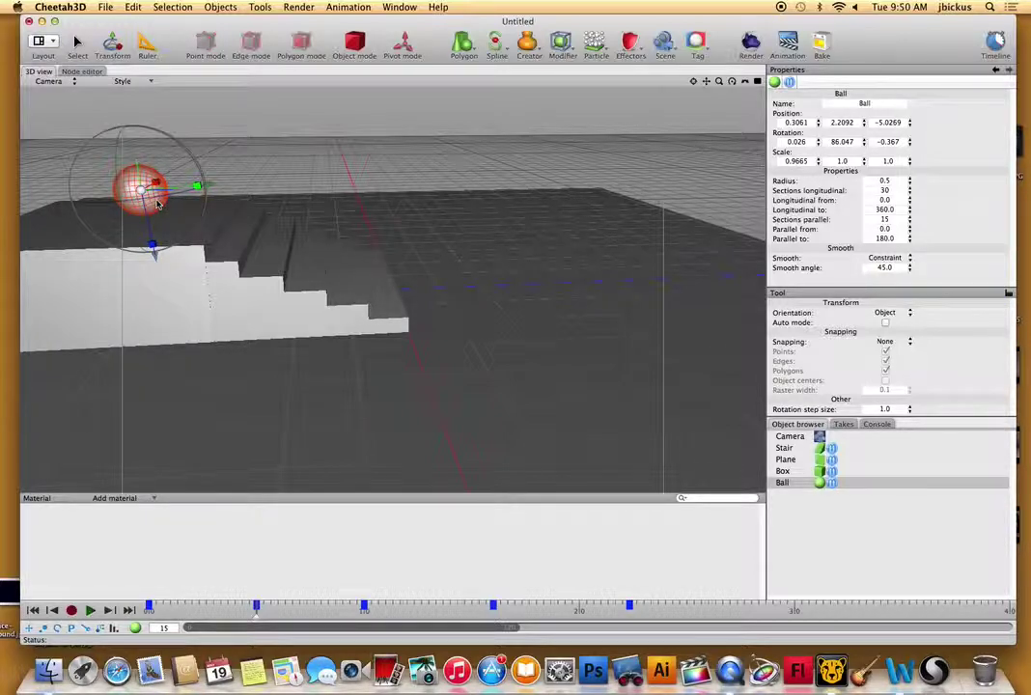
Squash the ball at its frame 15 landing on the platform, scaling it to about 0.99, 1.02, 0.82.
scroll(144, 188, up, 5)
alt+drag(222, 139, 326, 134)
scroll(326, 138, down, 8)
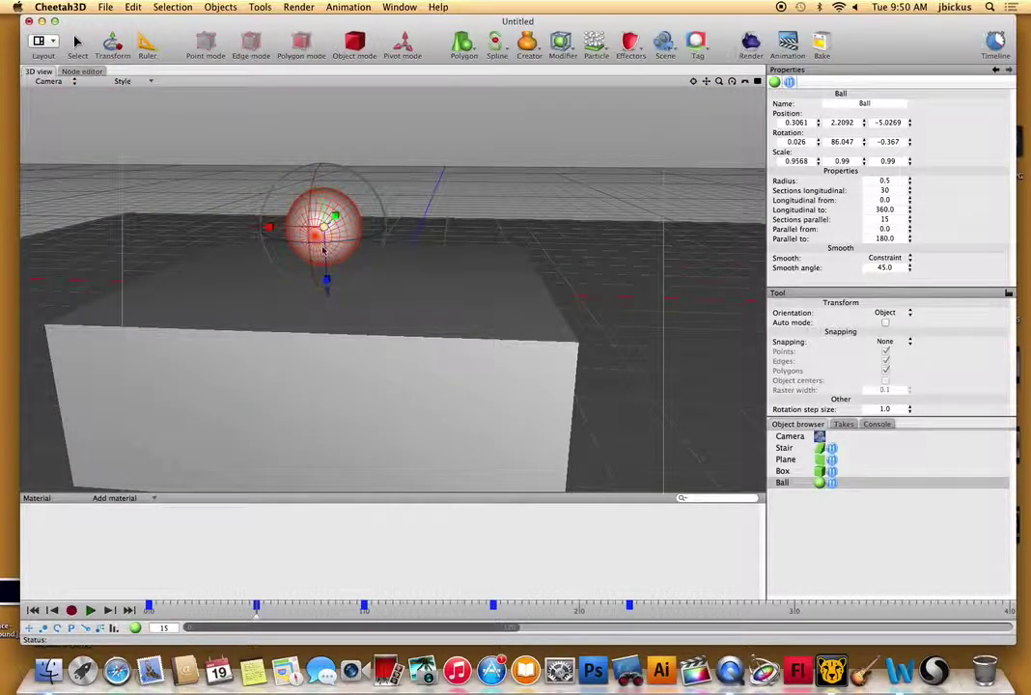
drag(326, 282, 295, 169)
click(386, 151)
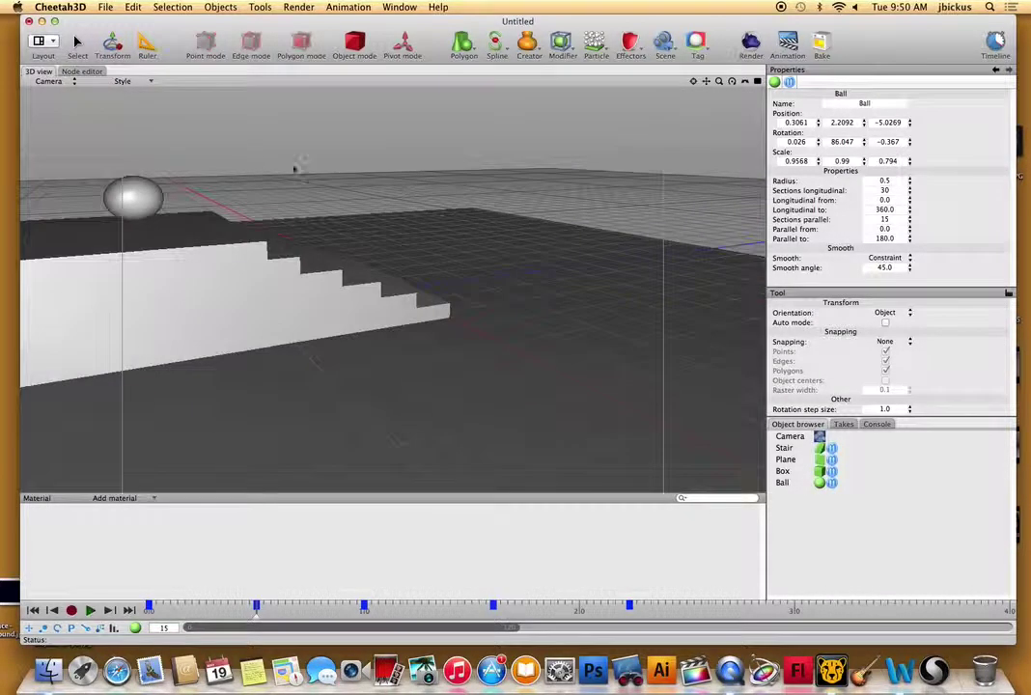
click(141, 199)
drag(132, 197, 121, 196)
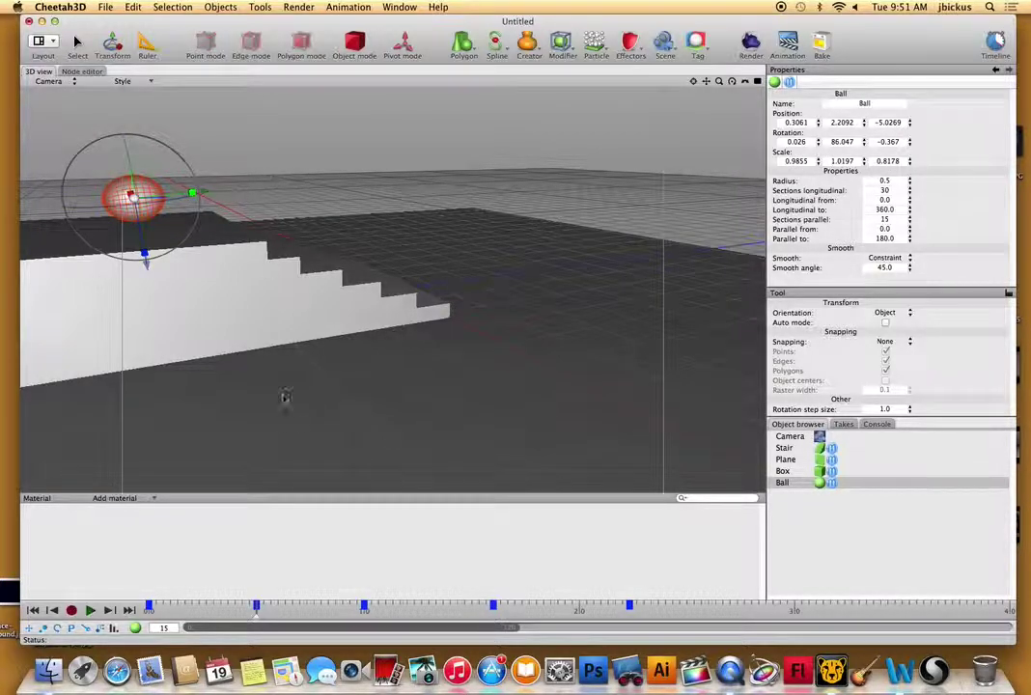
Lower the squashed ball at frame 15 to about 2.06 on the Y axis and scale it to about 0.98, 1.01, 0.81.
mouse_move(256, 617)
mouse_down()
mouse_move(183, 619)
mouse_move(278, 661)
mouse_move(292, 656)
mouse_move(296, 609)
mouse_move(256, 612)
mouse_up()
alt+drag(240, 180, 235, 170)
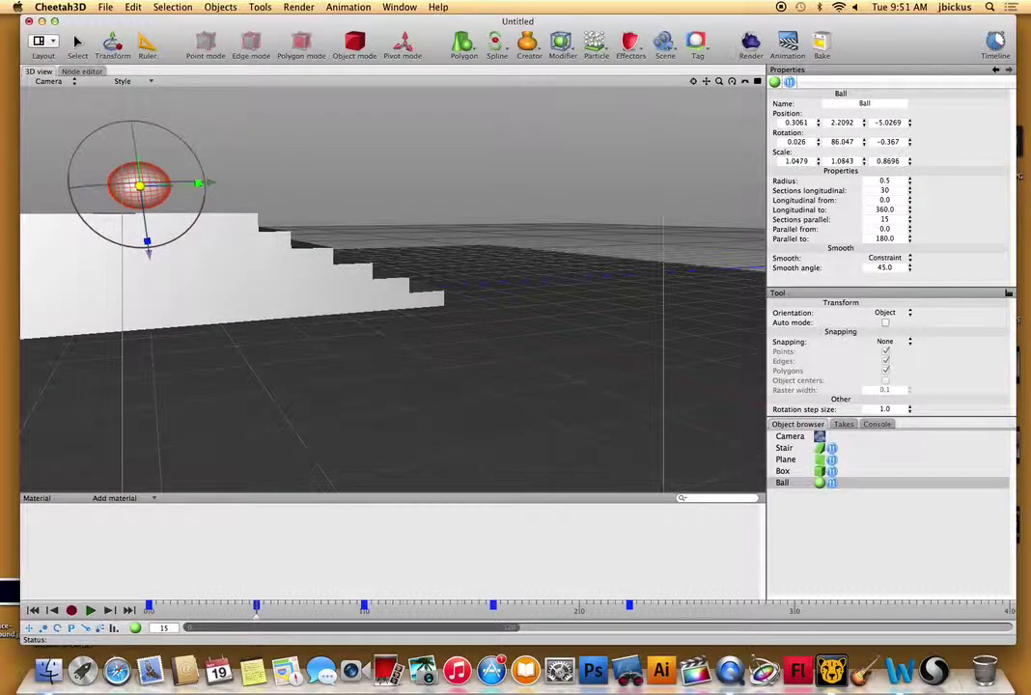
drag(148, 253, 149, 261)
middle_drag(241, 153, 211, 361)
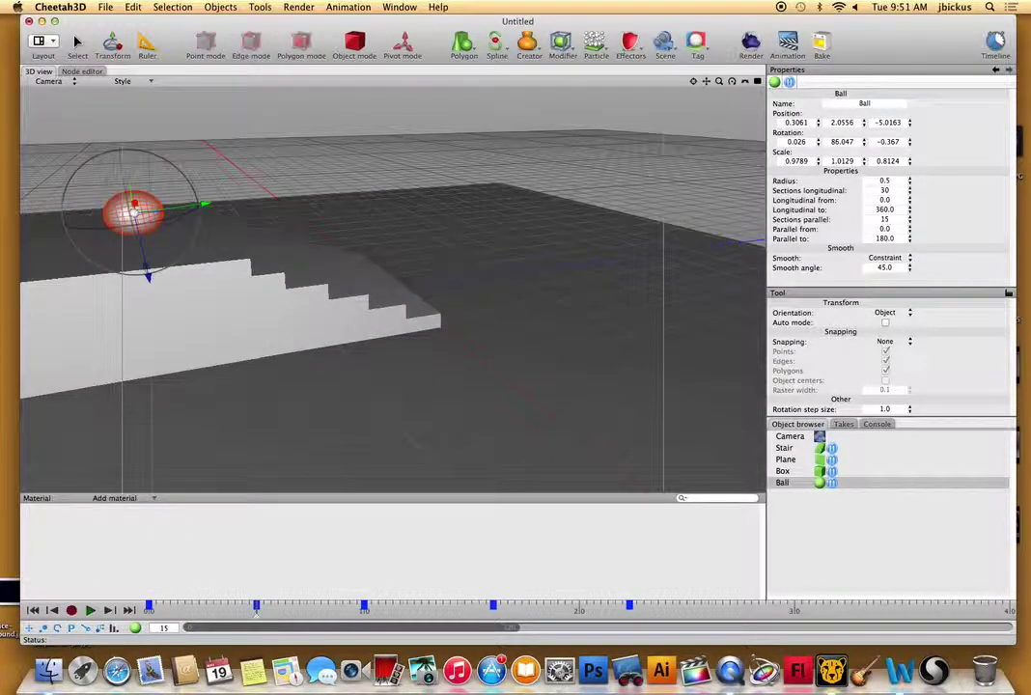
Replay the animation from frame 0 and shrink the ball at frame 48 to a scale of about 0.86, 0.79, 0.82.
click(145, 608)
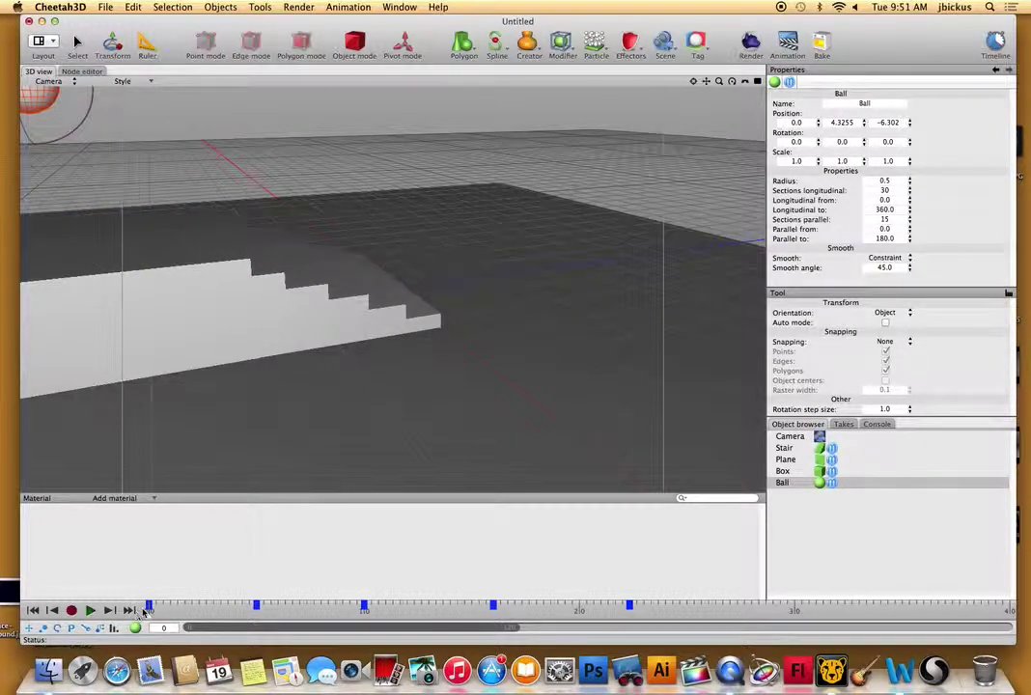
click(89, 610)
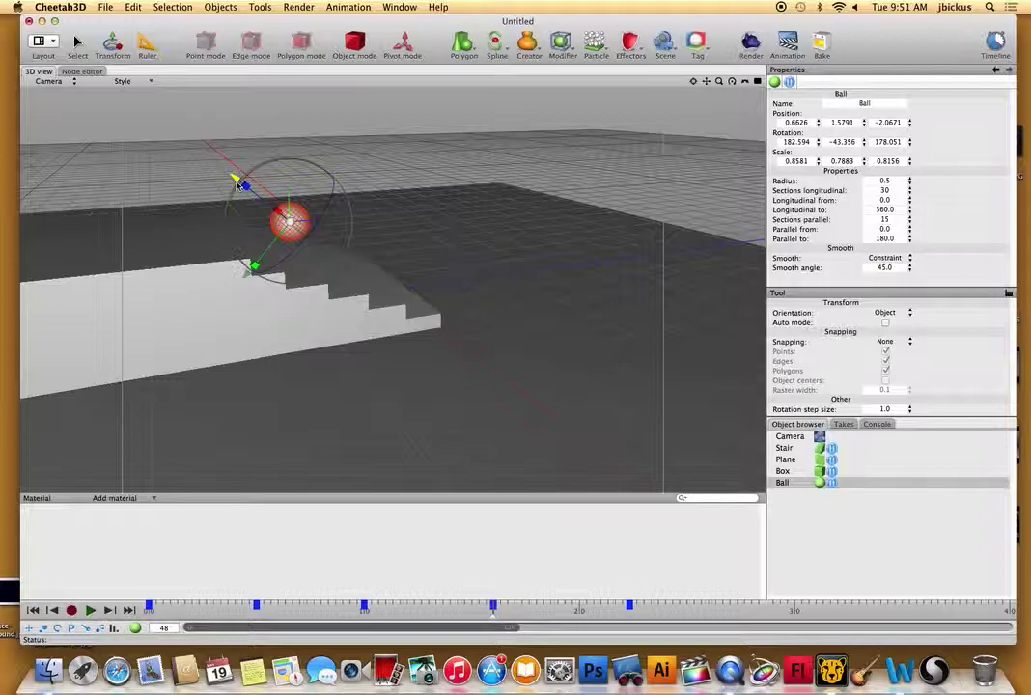
drag(234, 178, 243, 185)
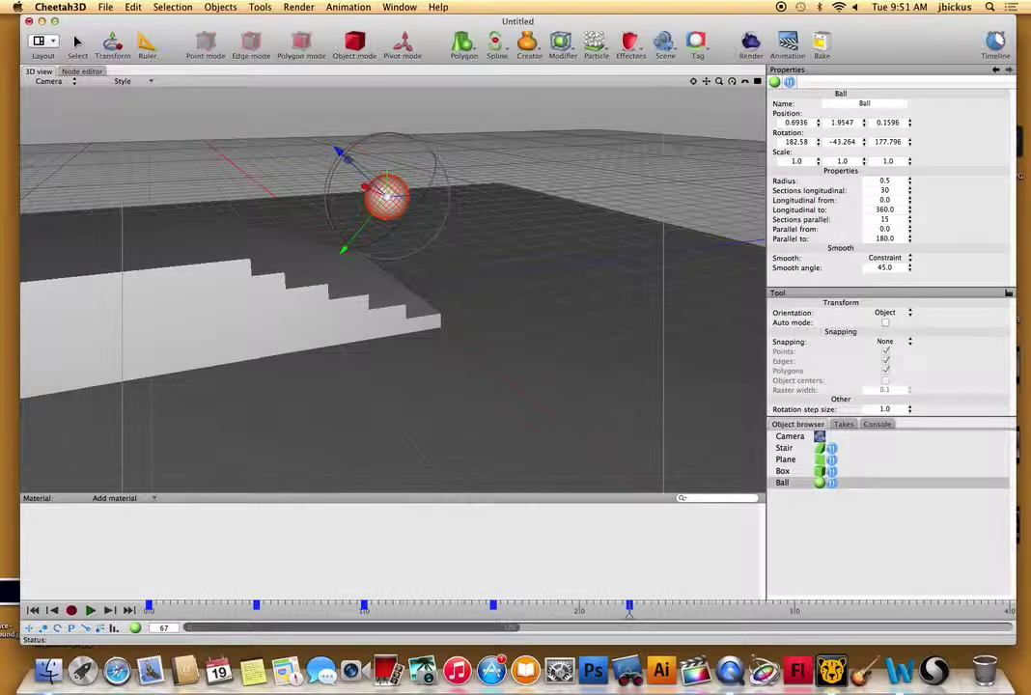
Move the ball at frame 67 back over the stairs to about 1.06, 2.30, -1.26.
drag(388, 198, 335, 201)
drag(288, 156, 268, 131)
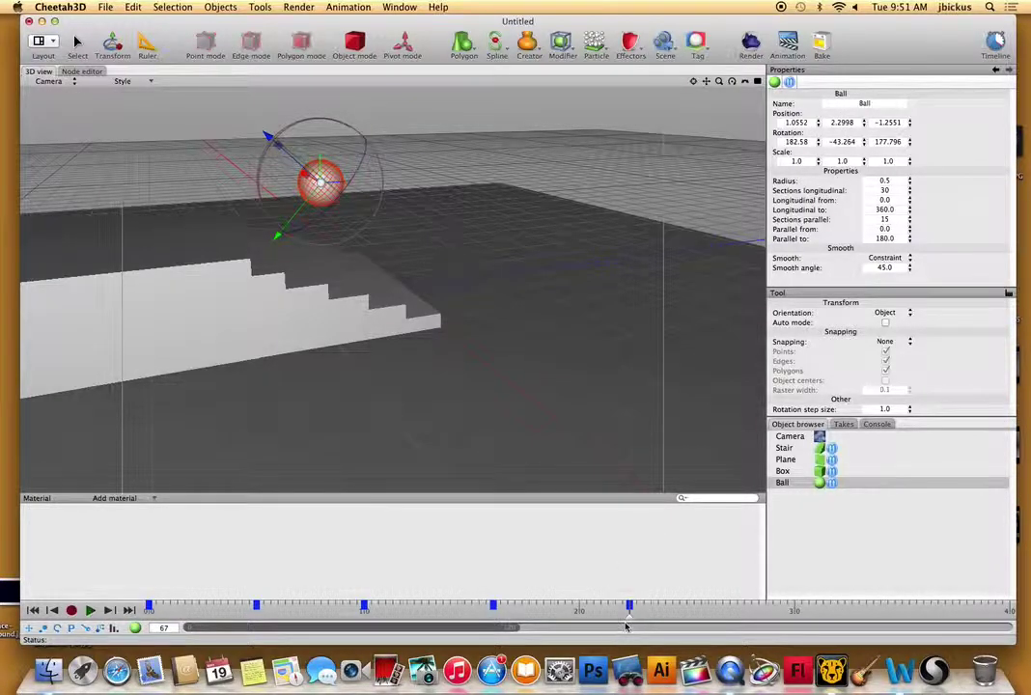
Scrub back to frame 9 and play the ball animation with the whole staircase in view.
drag(627, 610, 213, 613)
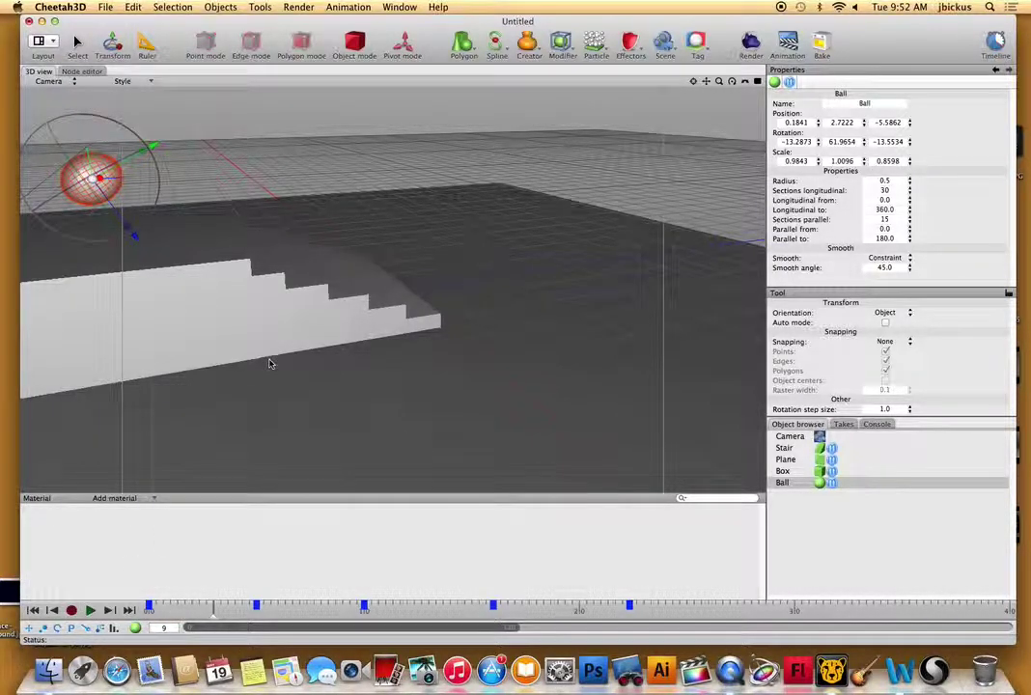
alt+drag(305, 382, 226, 397)
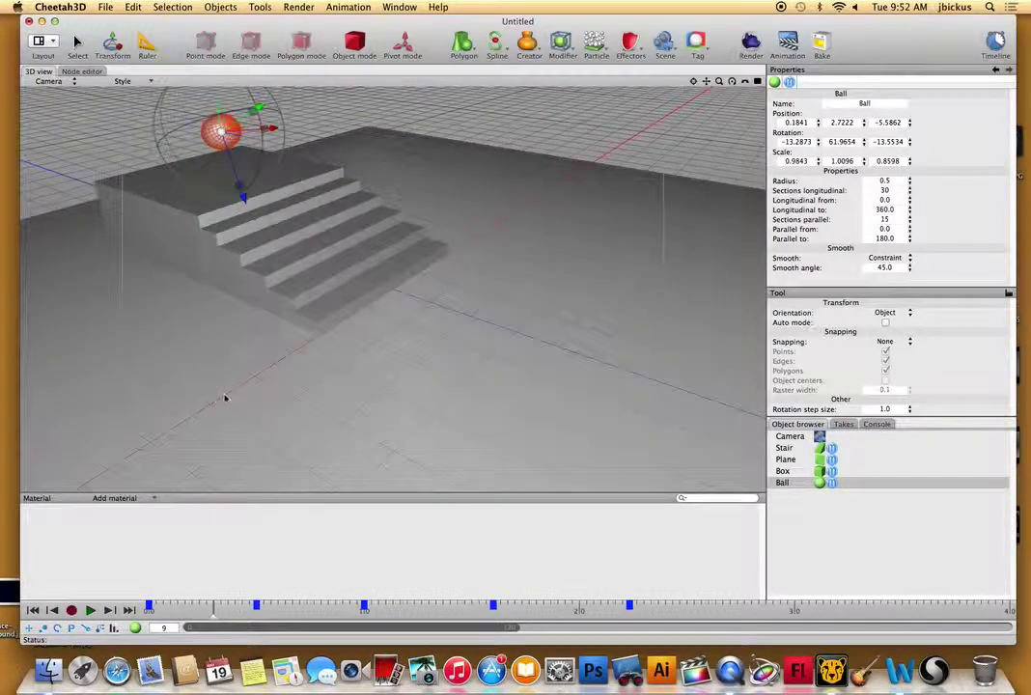
scroll(244, 383, down, 5)
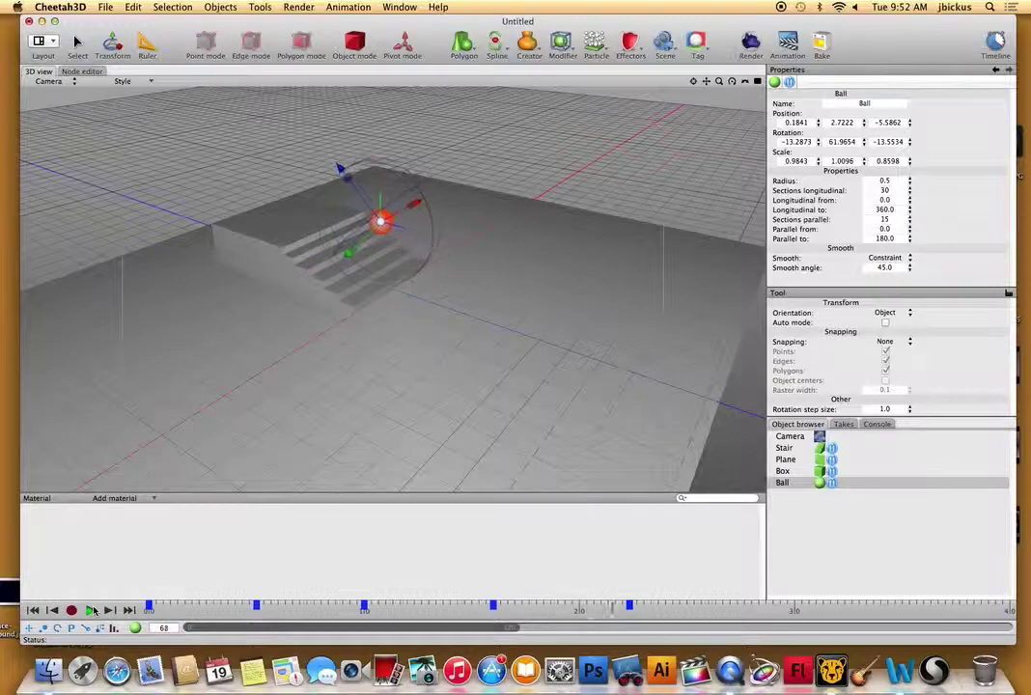
click(92, 614)
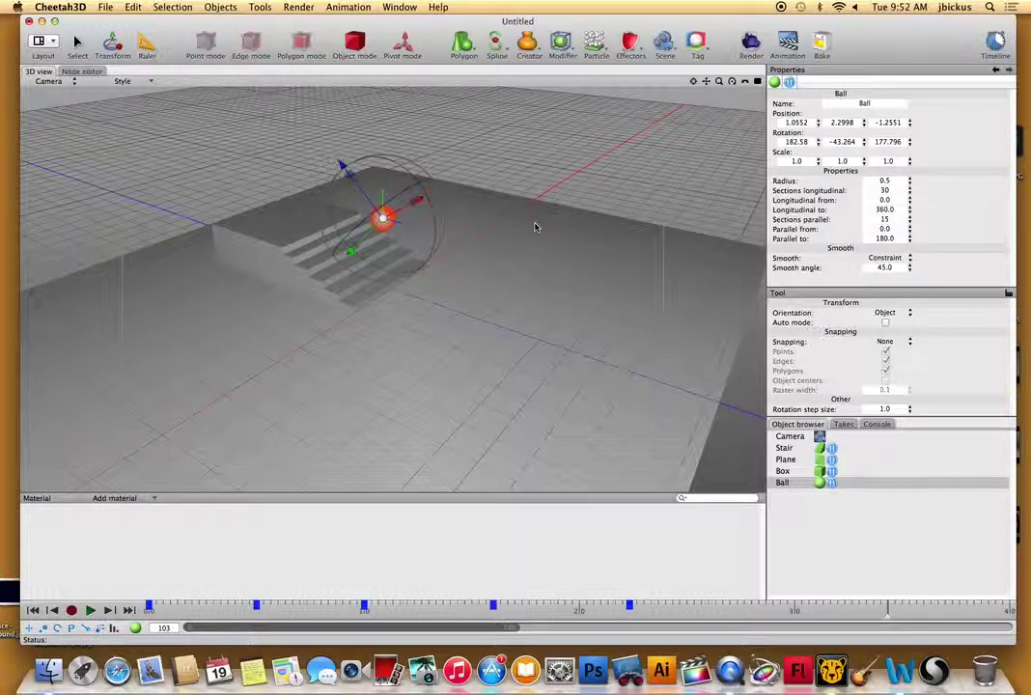
Keyframe the camera at frame 0, placed behind the platform at about 0.38, 2.48, -8.60 and rotated to 537.5°, -16°.
click(799, 438)
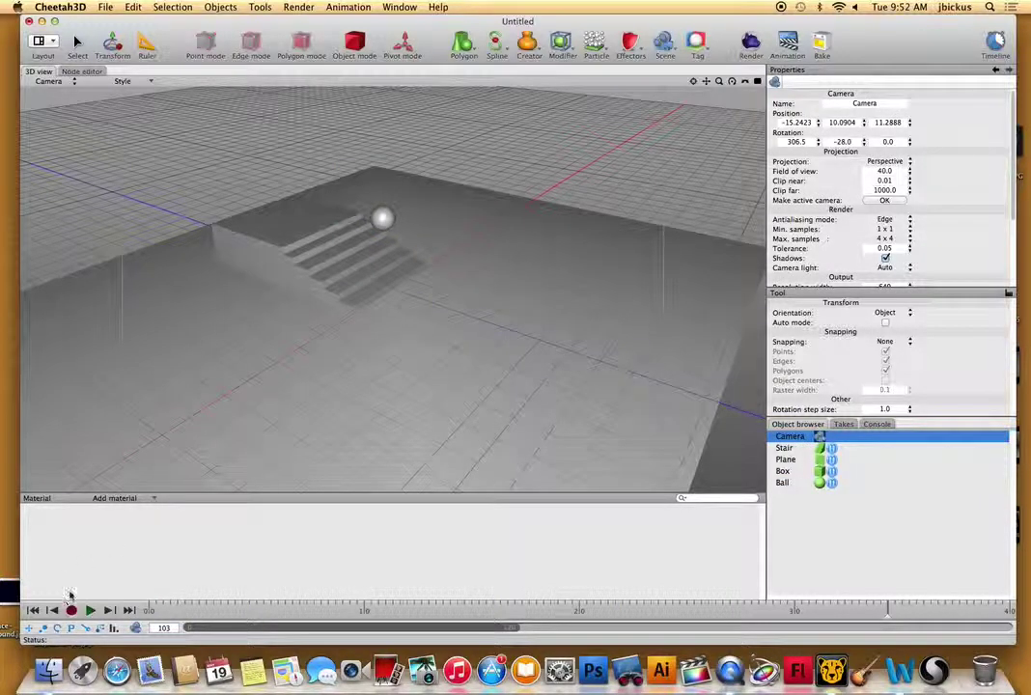
alt+drag(386, 184, 538, 276)
scroll(537, 275, up, 10)
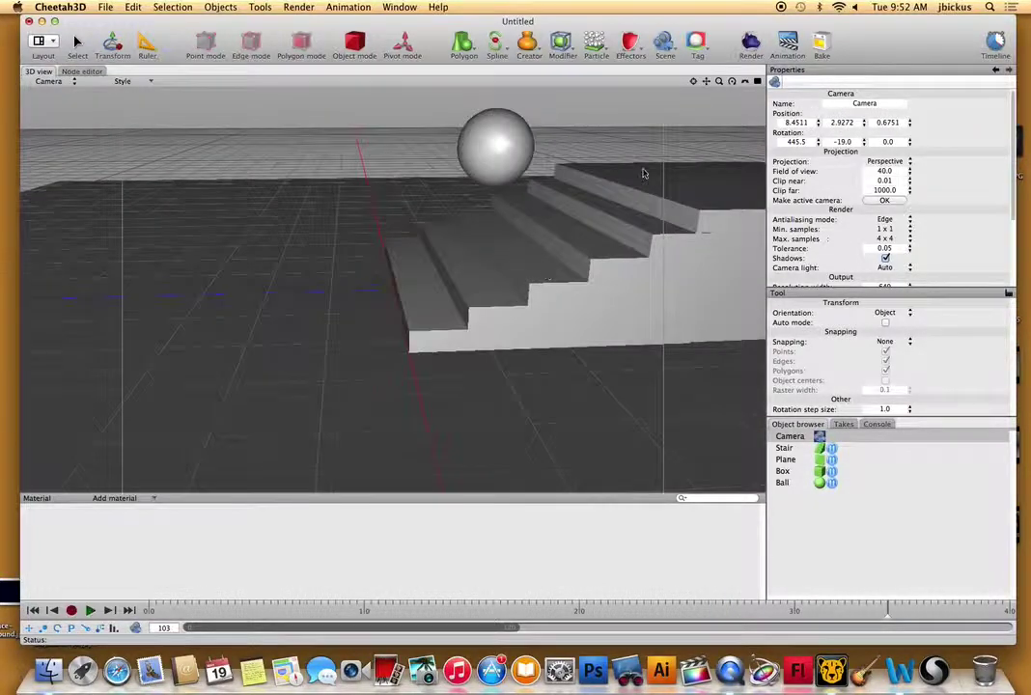
alt+drag(653, 130, 527, 127)
click(150, 613)
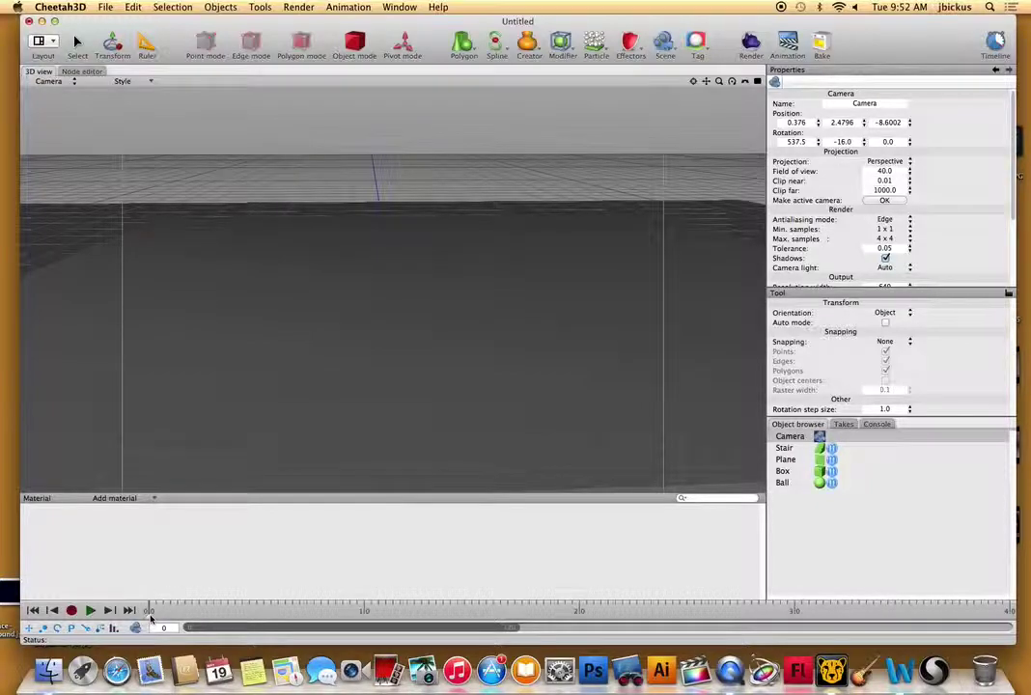
click(75, 612)
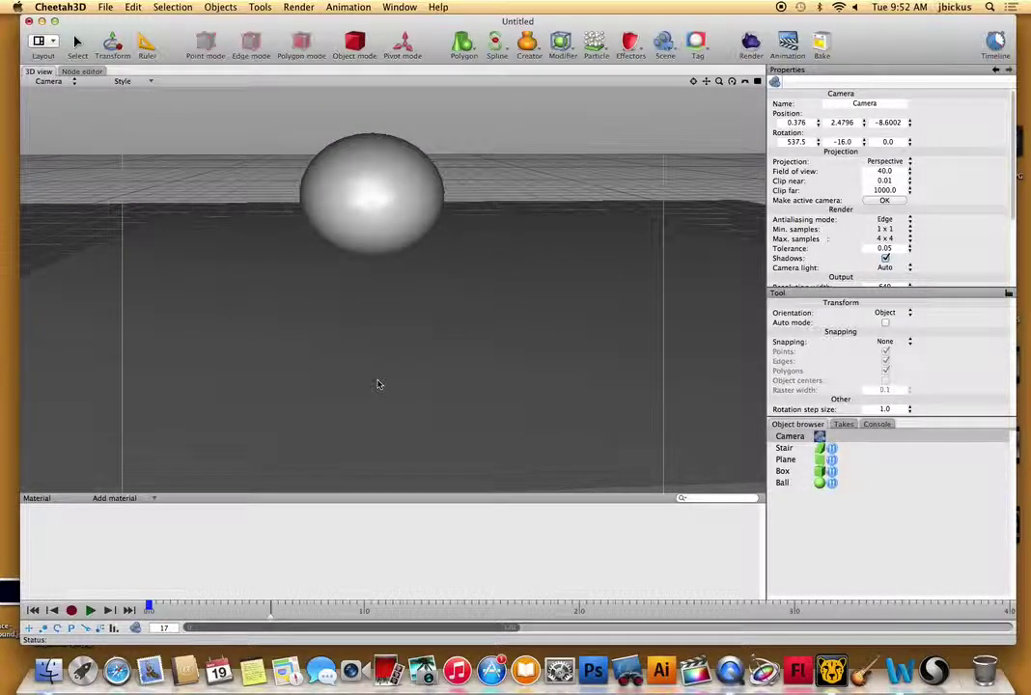
Keyframe the camera at frame 17, viewing the stairs and ball from the side at about -5.99, 2.52, -4.30, rotated to 628.5°, -18.5°.
mouse_move(546, 154)
alt+mouse_down()
mouse_move(428, 164)
mouse_move(526, 157)
alt+mouse_up()
drag(706, 81, 627, 74)
drag(732, 81, 606, 94)
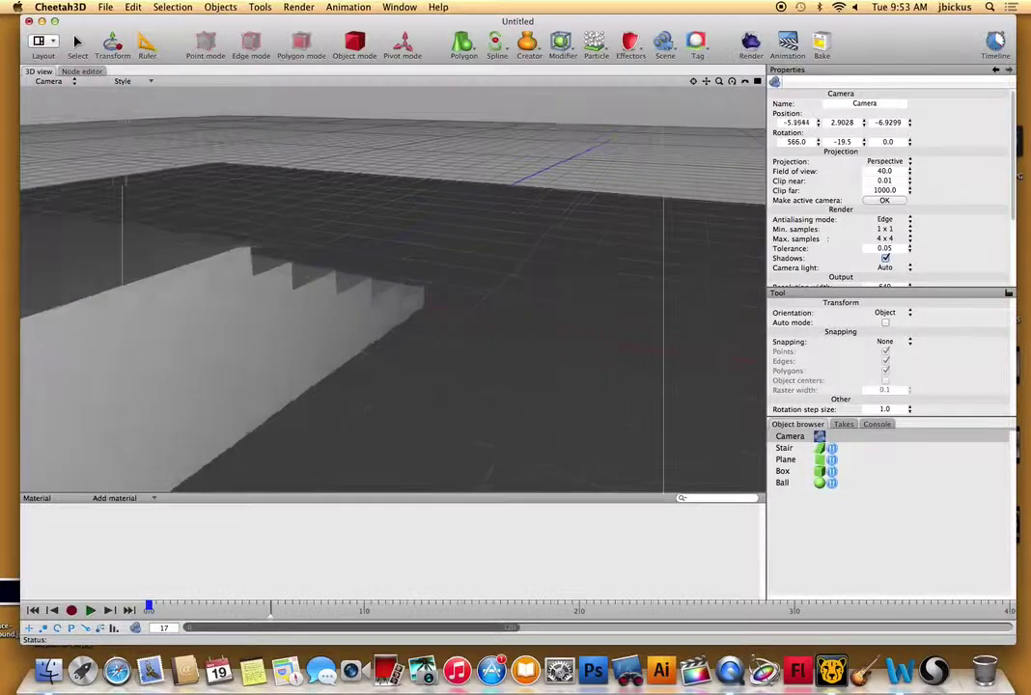
drag(706, 81, 841, 81)
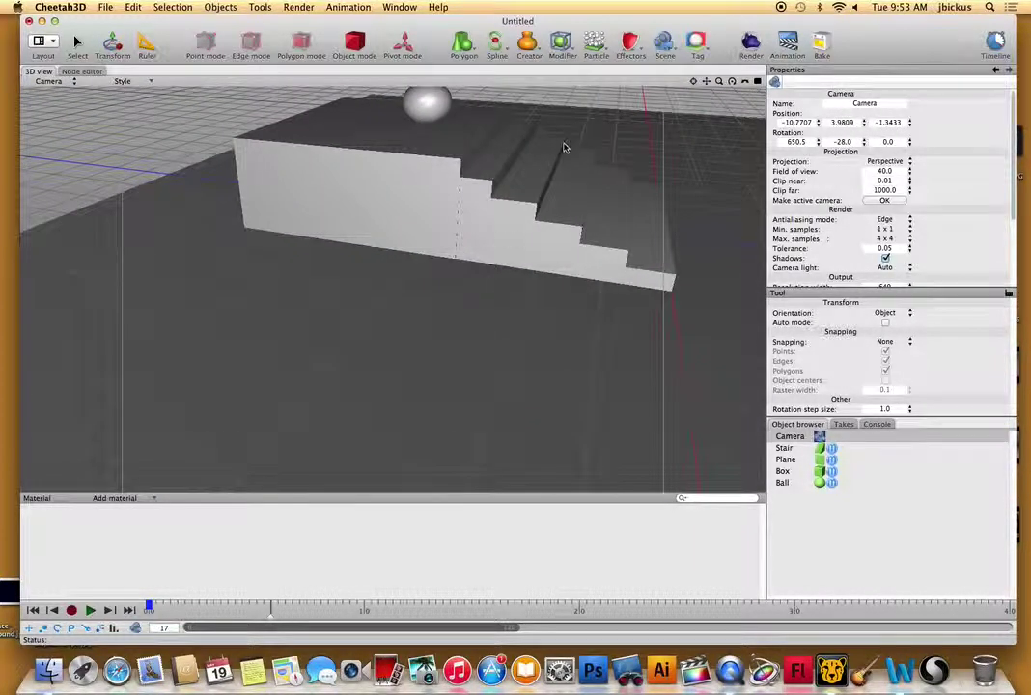
alt+drag(567, 126, 597, 113)
scroll(465, 186, up, 5)
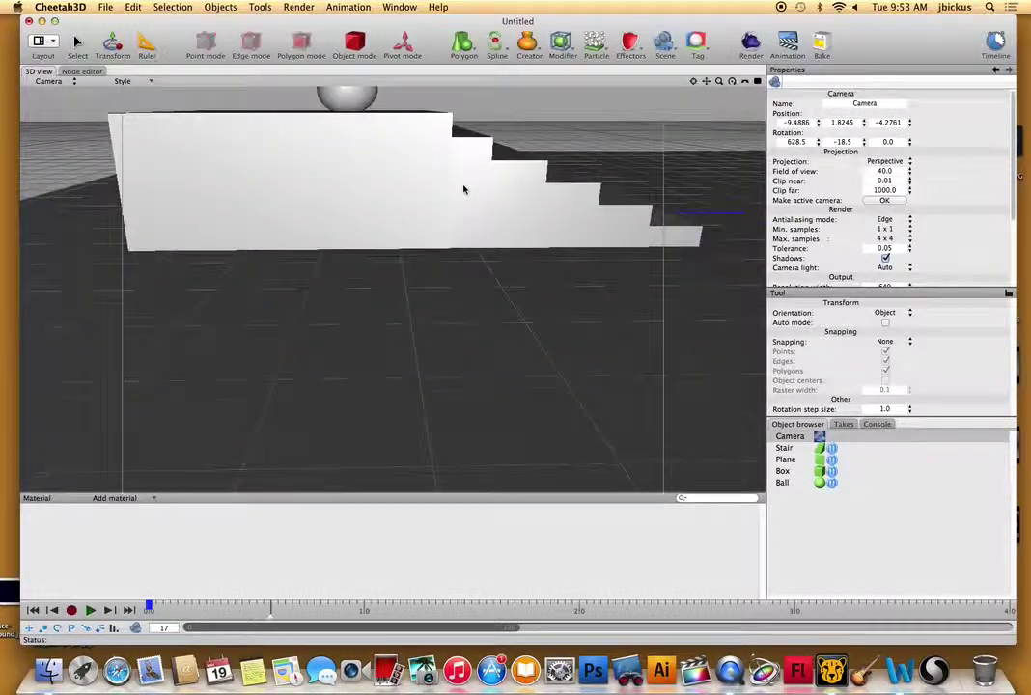
drag(706, 82, 715, 229)
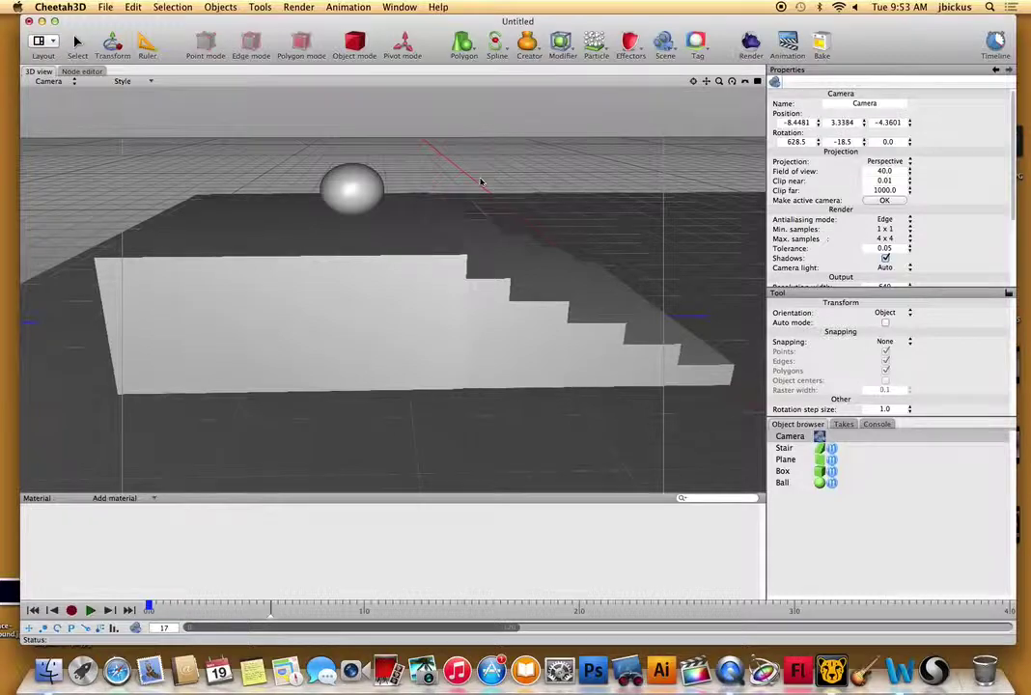
scroll(481, 180, up, 5)
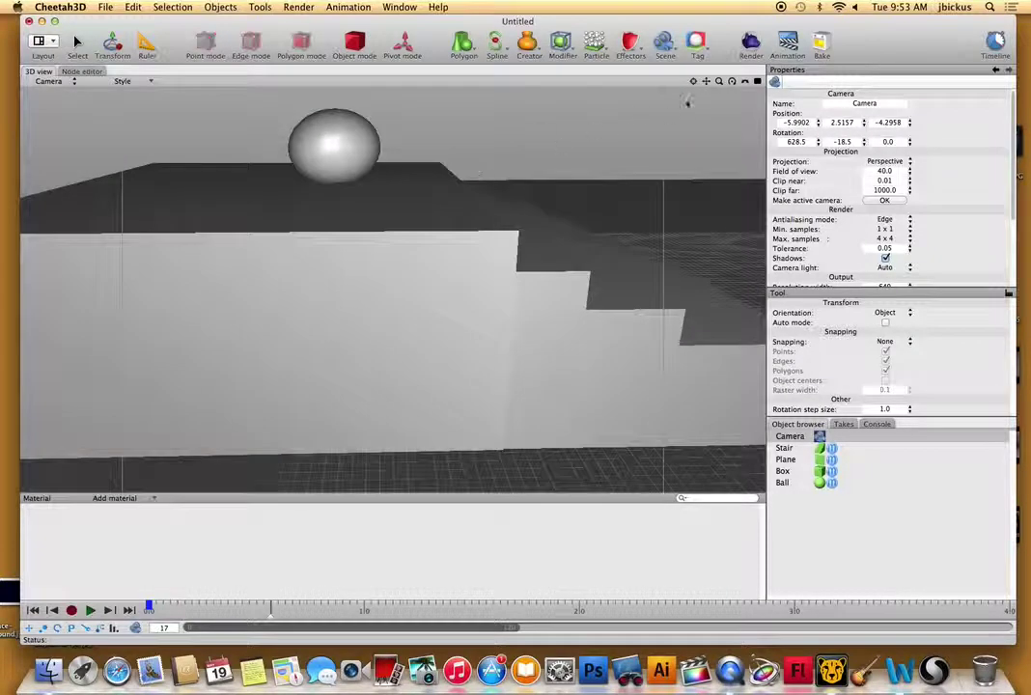
mouse_move(706, 86)
mouse_down()
mouse_move(706, 128)
mouse_move(707, 95)
mouse_up()
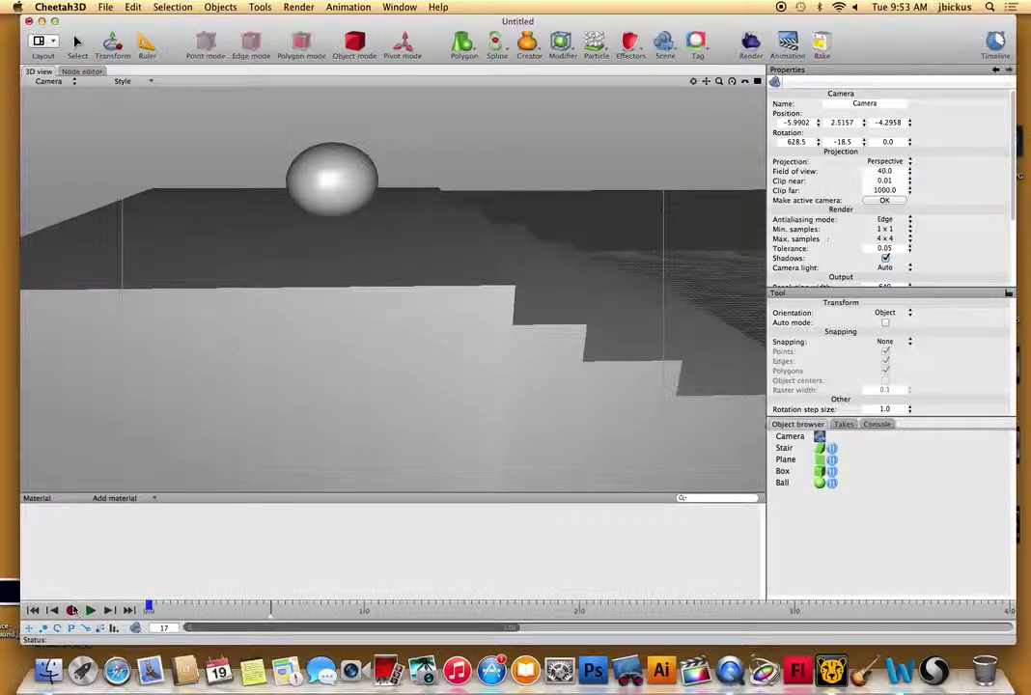
Add a camera keyframe at frame 35 that holds the frame 17 view, and play the animation from frame 0.
drag(270, 614, 220, 612)
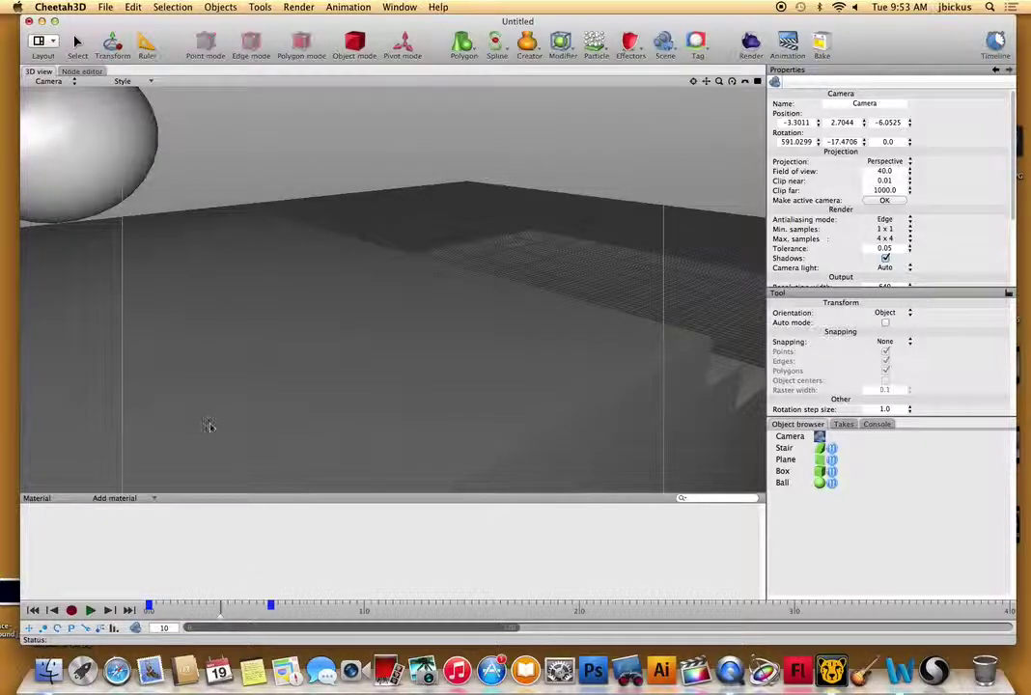
click(73, 611)
mouse_move(222, 623)
mouse_down()
mouse_move(205, 622)
mouse_move(306, 618)
mouse_move(273, 605)
mouse_move(402, 605)
mouse_move(221, 605)
mouse_move(270, 605)
mouse_up()
click(148, 618)
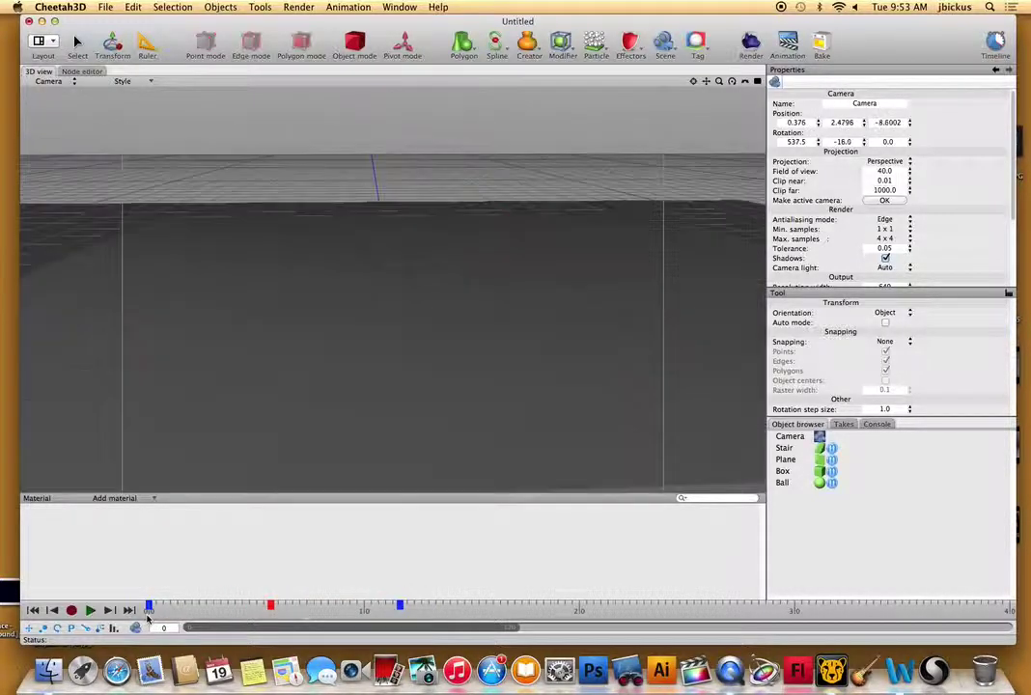
click(89, 612)
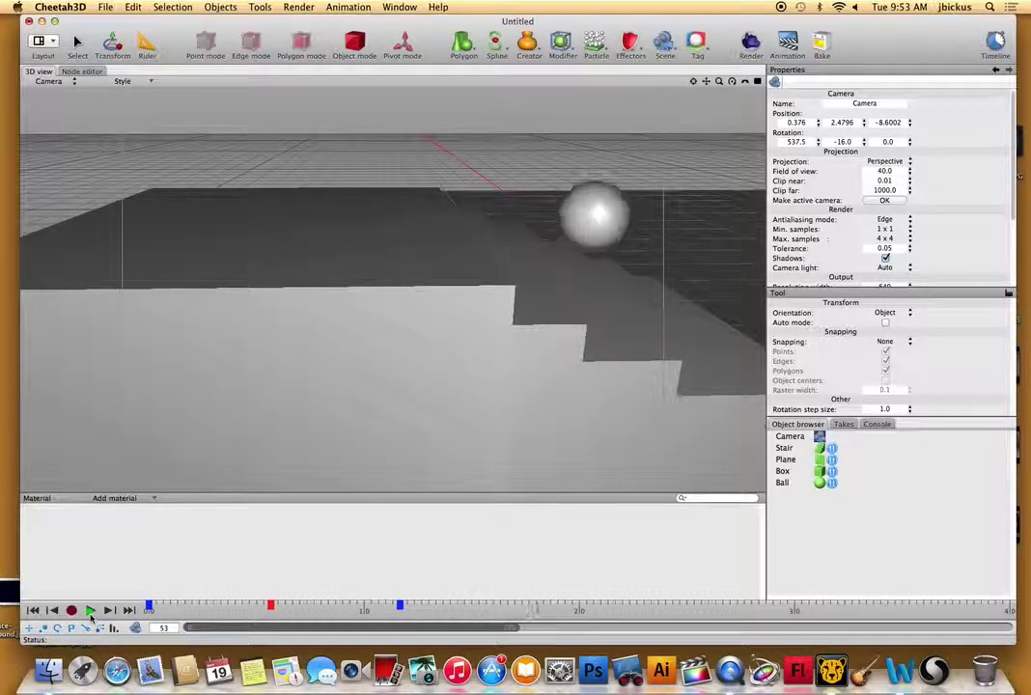